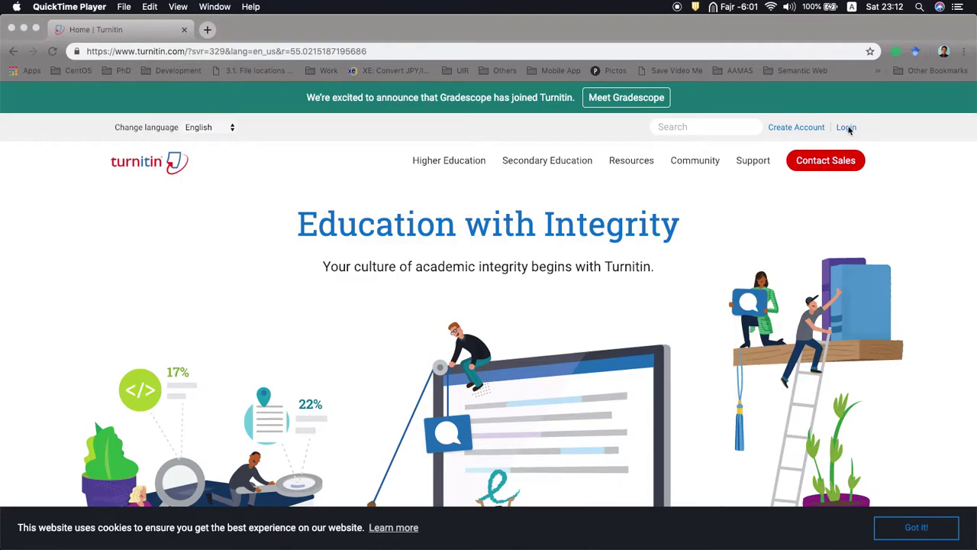
# Step: Sign in to Turnitin as the instructor with the saved account email and its password
pyautogui.click(114, 50)
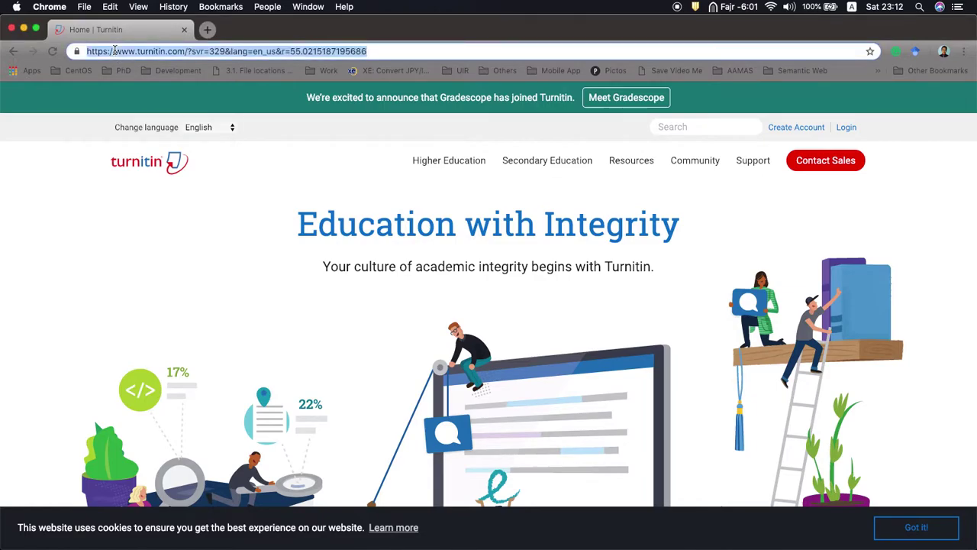
pyautogui.click(845, 130)
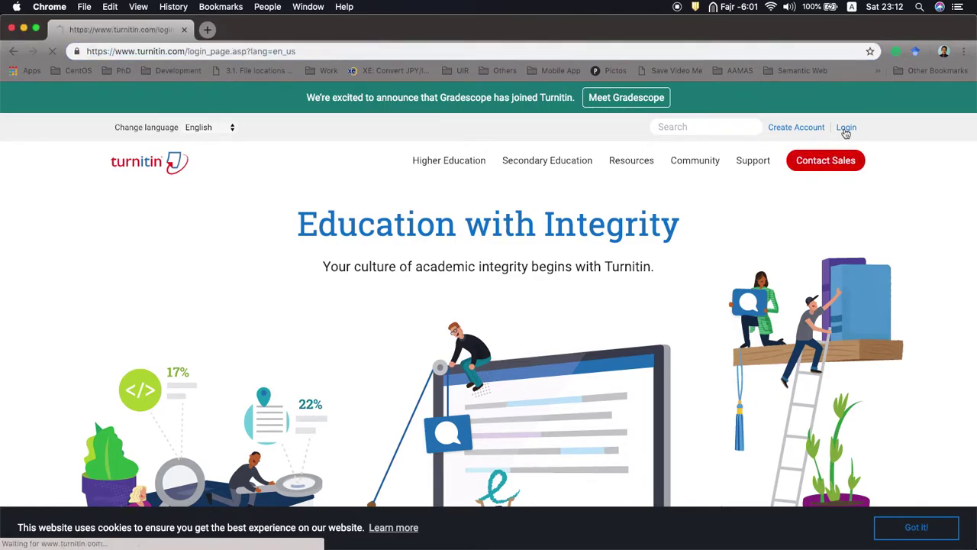
pyautogui.click(467, 253)
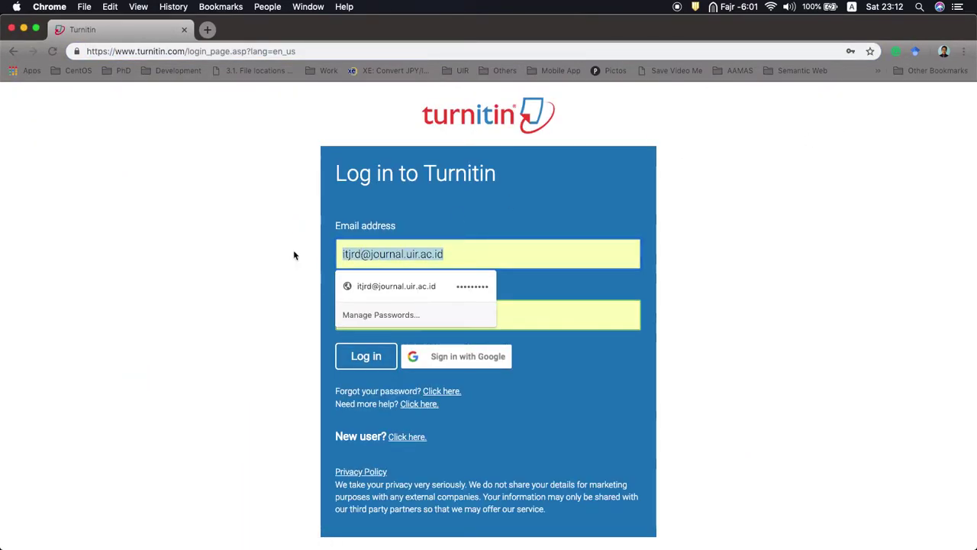
pyautogui.write('arbi')
pyautogui.press('Down')
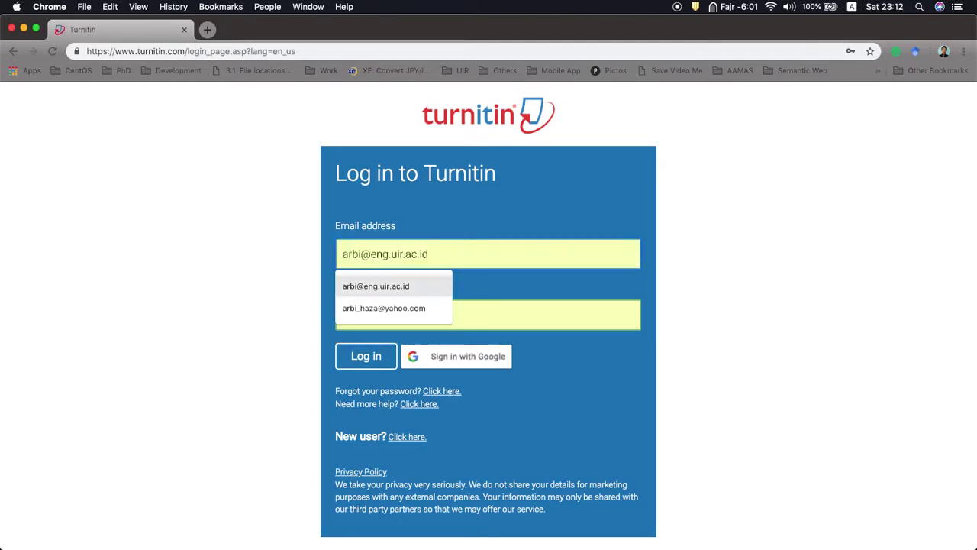
pyautogui.press('Return')
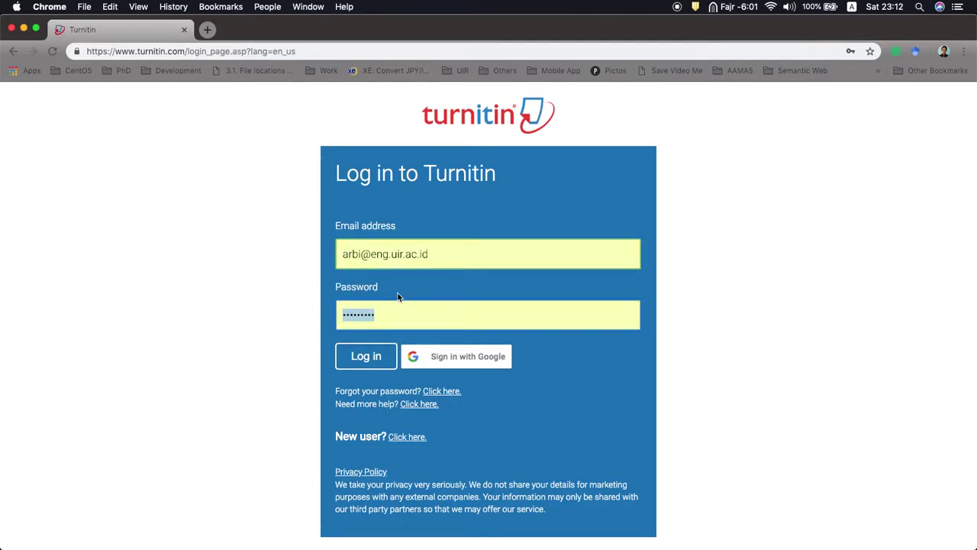
pyautogui.write('•••••••')
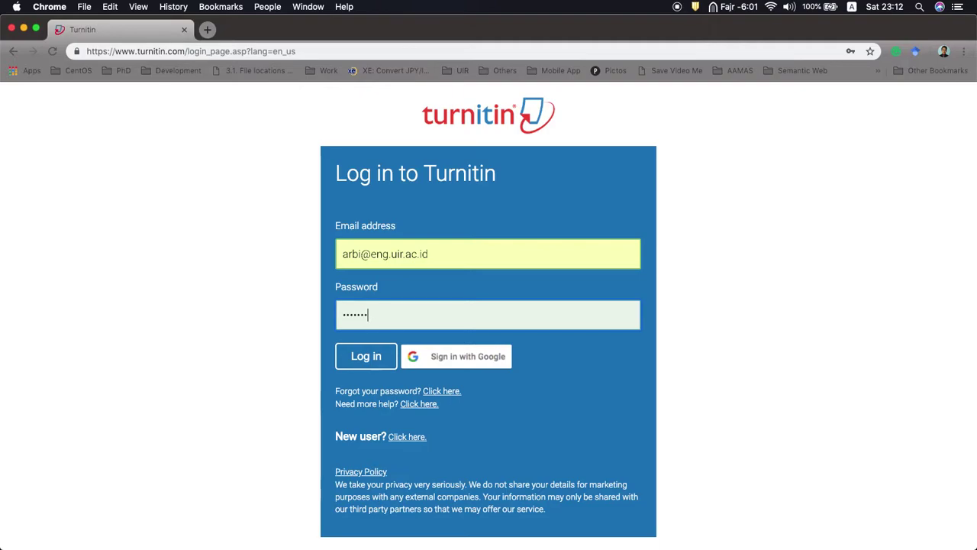
pyautogui.write('••')
pyautogui.click(367, 359)
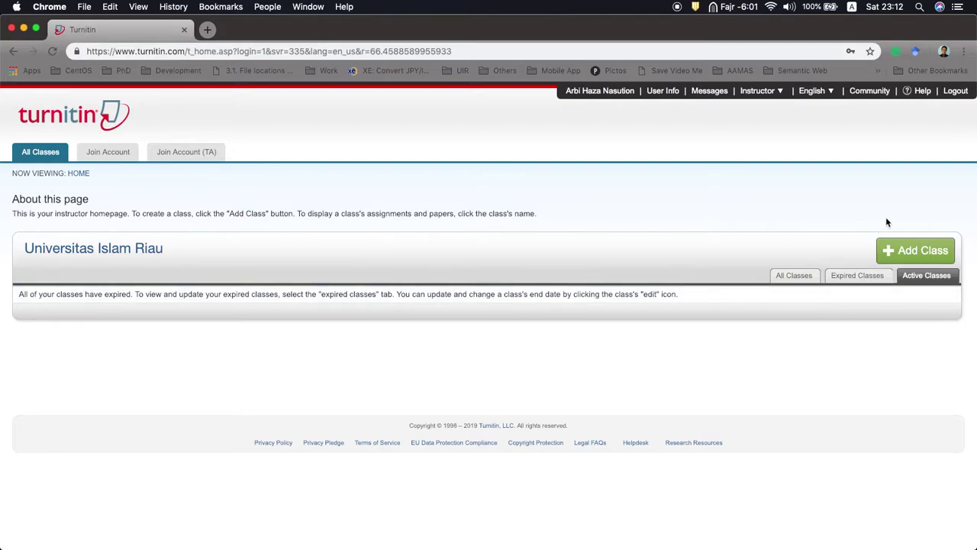
# Step: Start a Standard class named 'Cek Skripsi Mandiri' and fill in its enrollment key
pyautogui.click(916, 253)
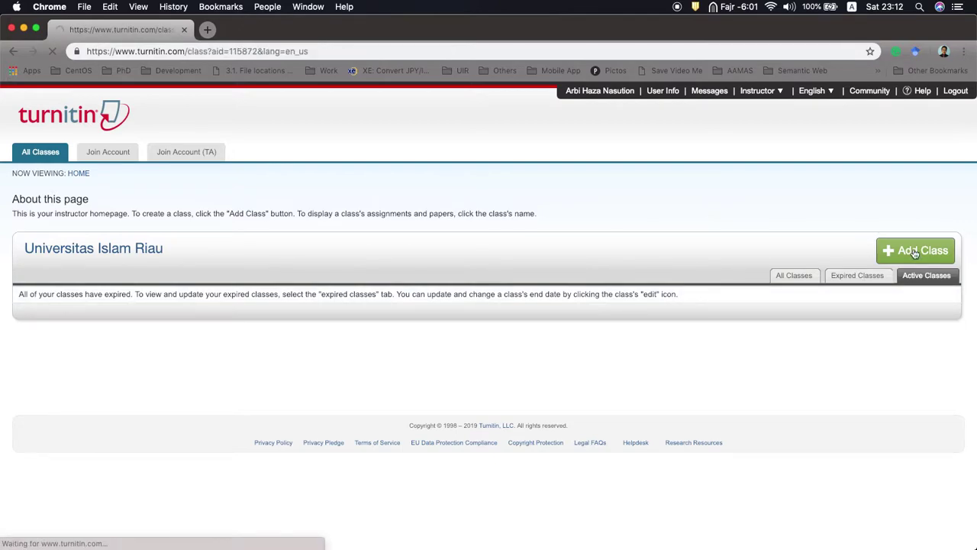
pyautogui.click(286, 279)
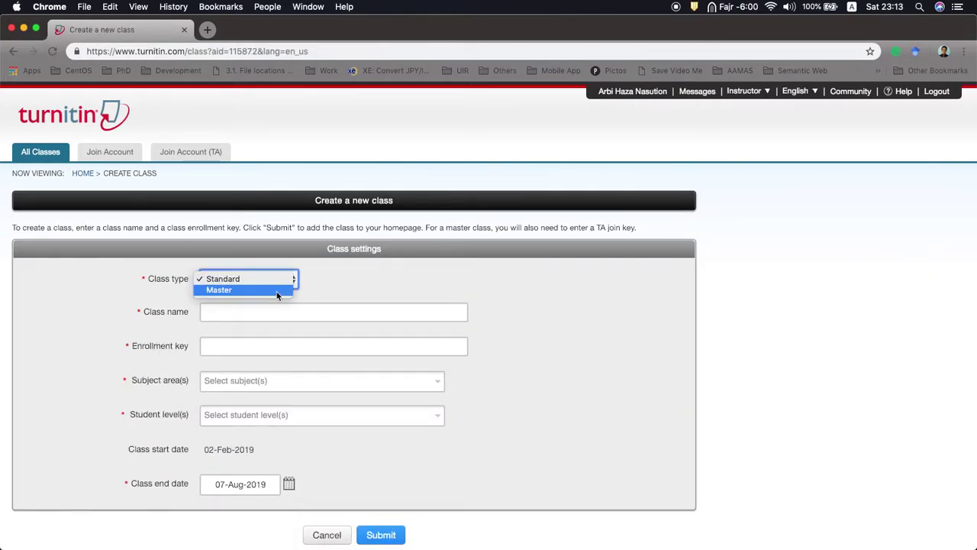
pyautogui.click(285, 278)
pyautogui.click(303, 309)
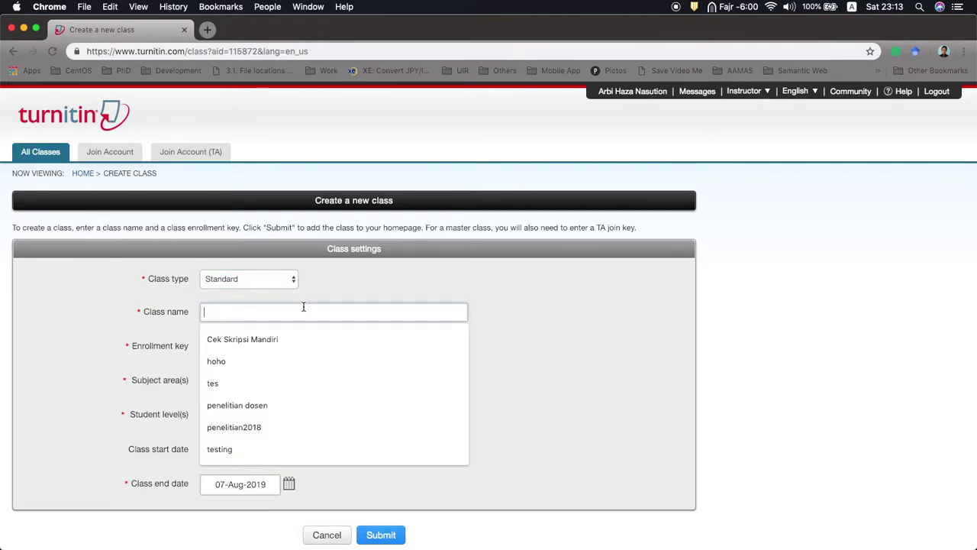
pyautogui.click(299, 337)
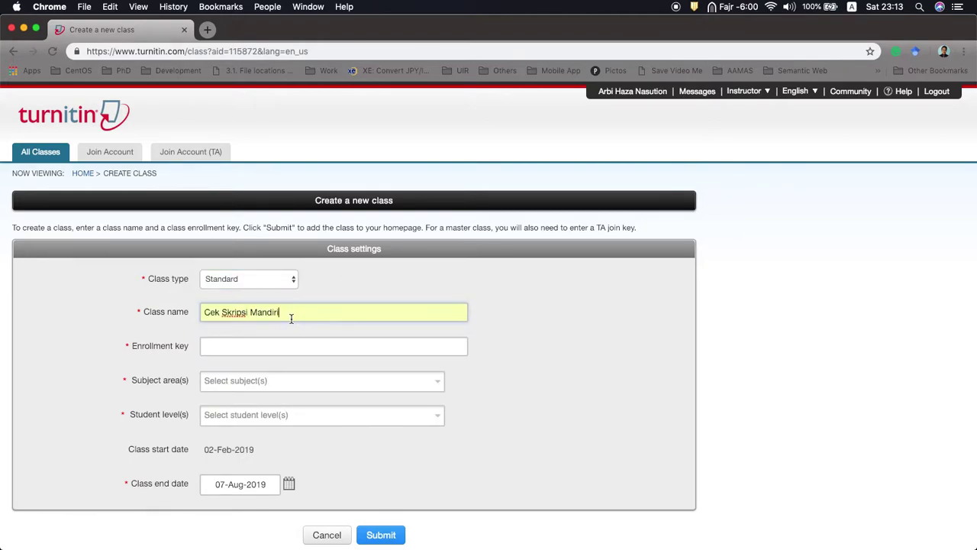
pyautogui.click(236, 347)
pyautogui.click(227, 373)
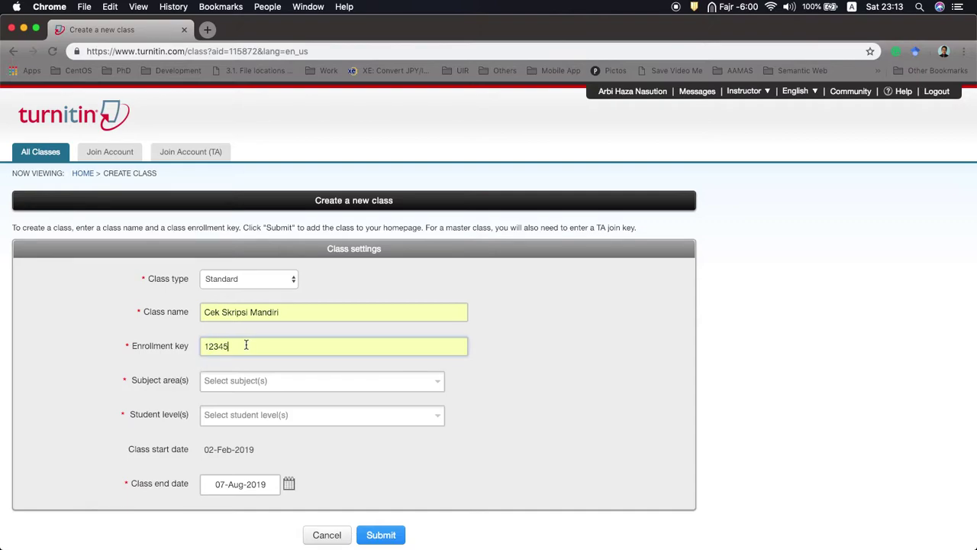
# Step: Set subject Computer Science/Programming, level Undergraduate, end date 31-Jul-2020, and submit the class
pyautogui.scroll(-2, 229, 375)
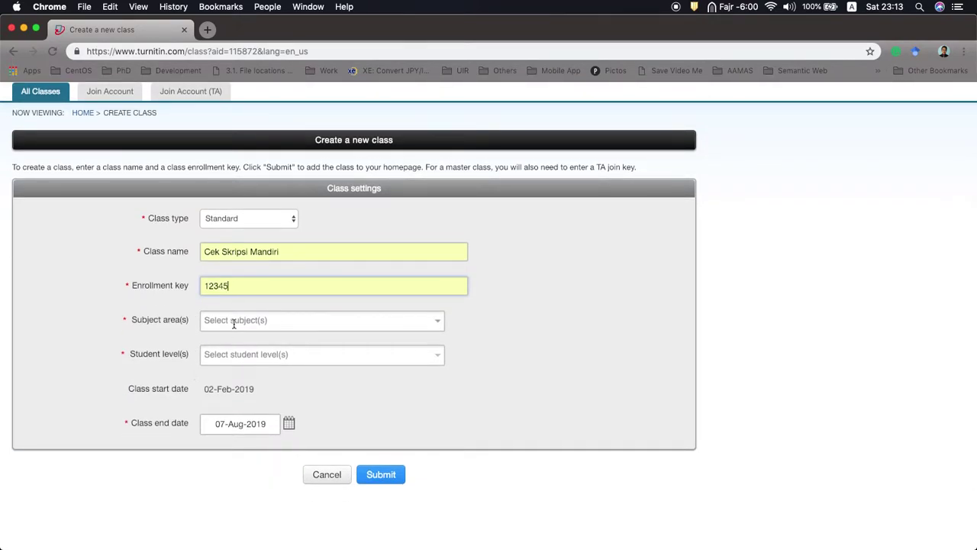
pyautogui.click(234, 324)
pyautogui.click(241, 408)
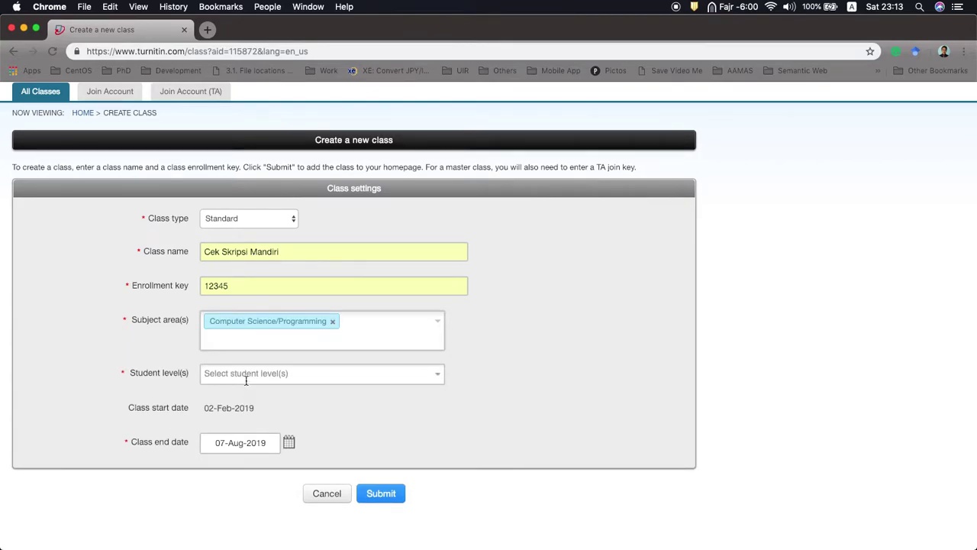
pyautogui.click(254, 376)
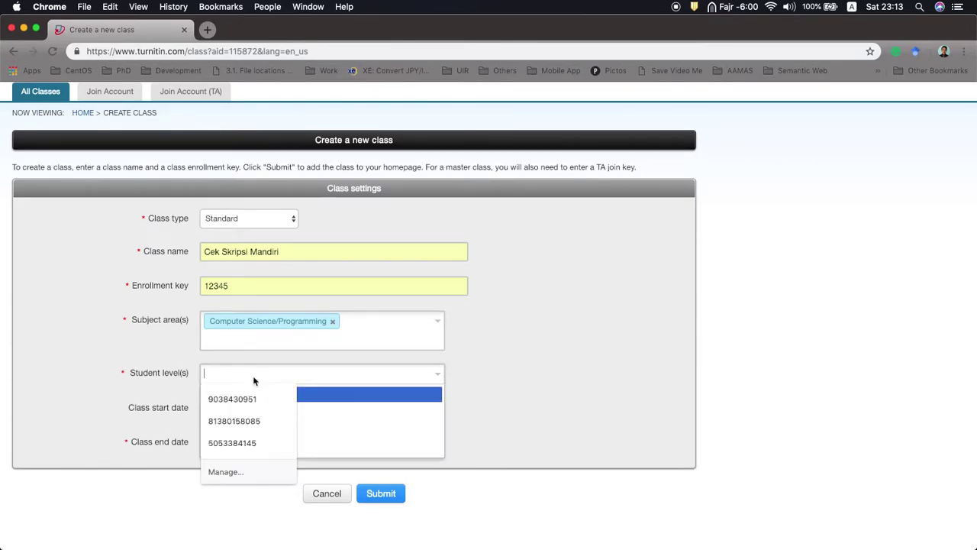
pyautogui.write('un')
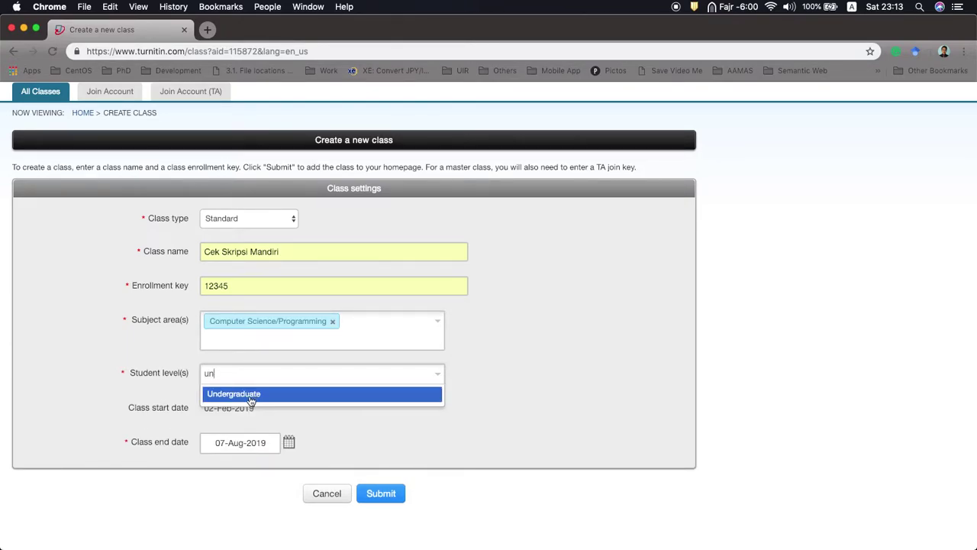
pyautogui.click(247, 395)
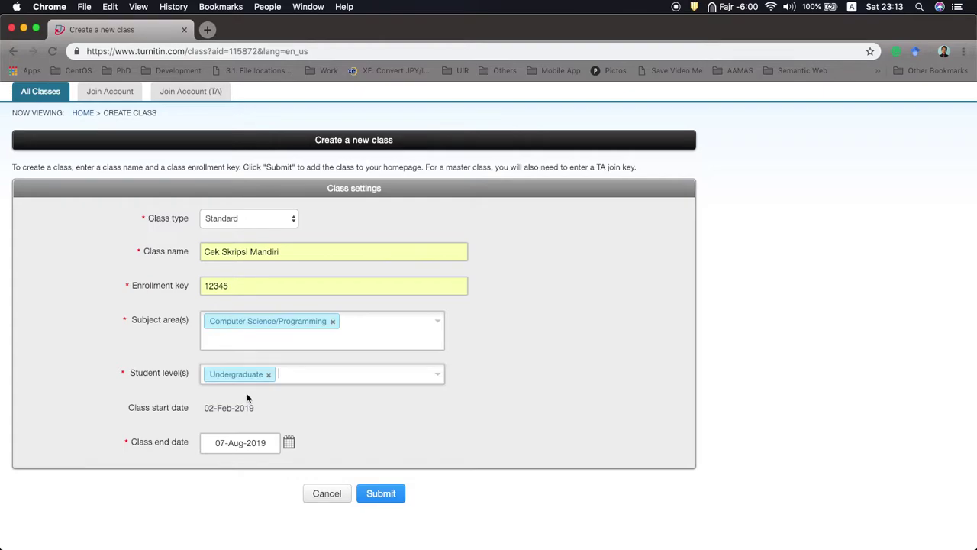
pyautogui.click(258, 443)
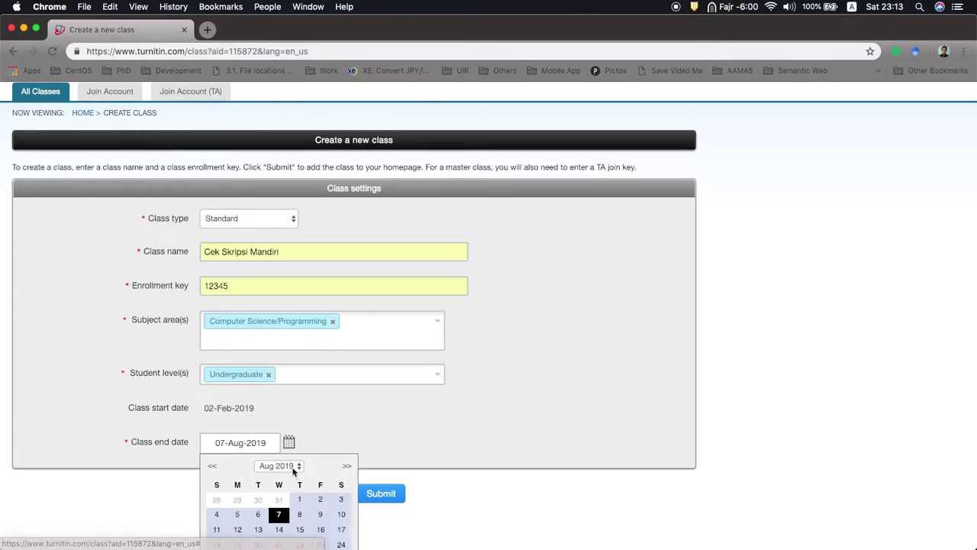
pyautogui.click(276, 466)
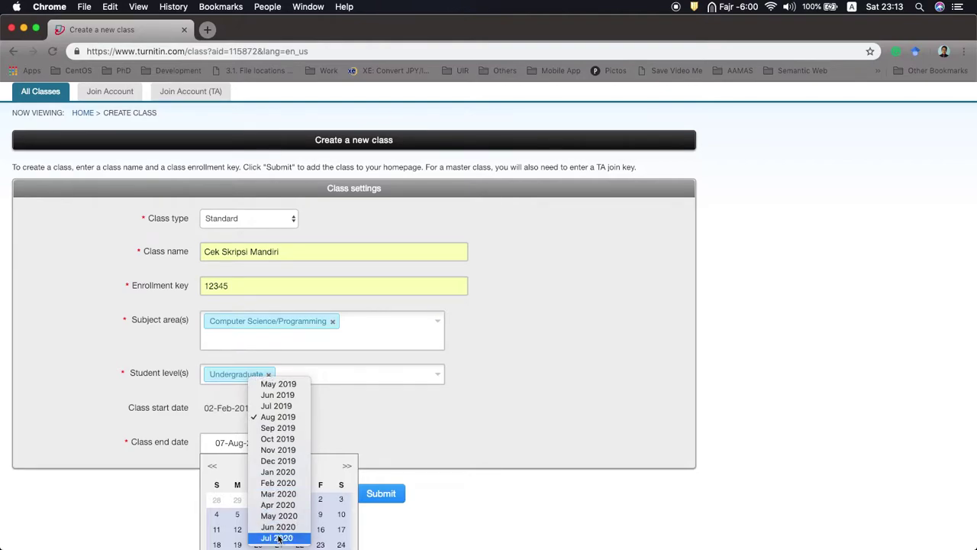
pyautogui.click(282, 538)
pyautogui.scroll(-3, 335, 508)
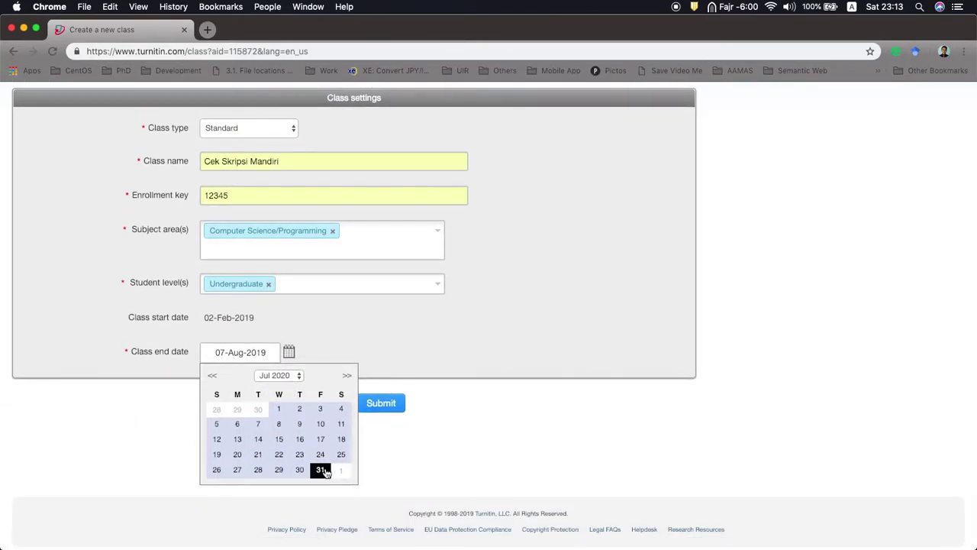
pyautogui.click(322, 469)
pyautogui.click(381, 405)
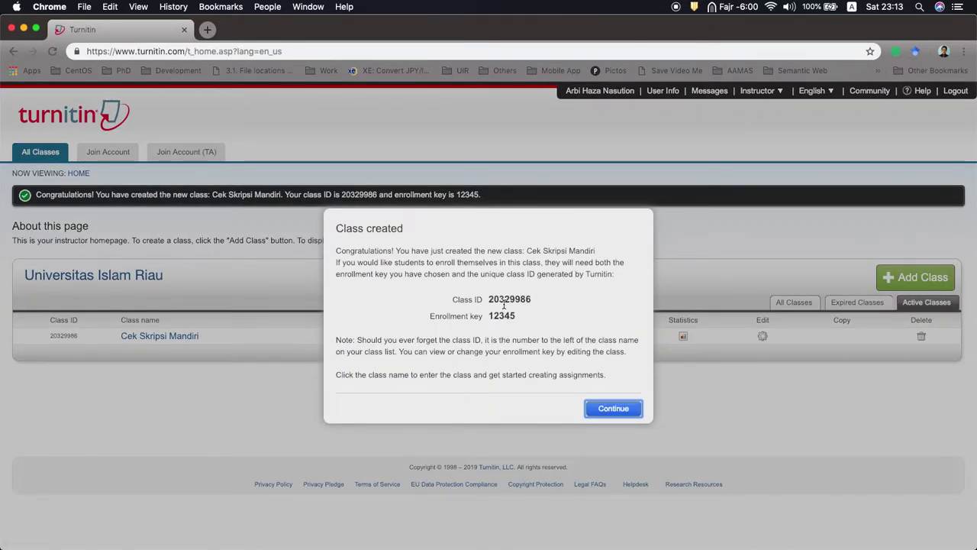
# Step: Copy the new class ID and close the class-created confirmation
pyautogui.doubleClick(492, 299)
pyautogui.press('super+c')
pyautogui.press('super+Tab')
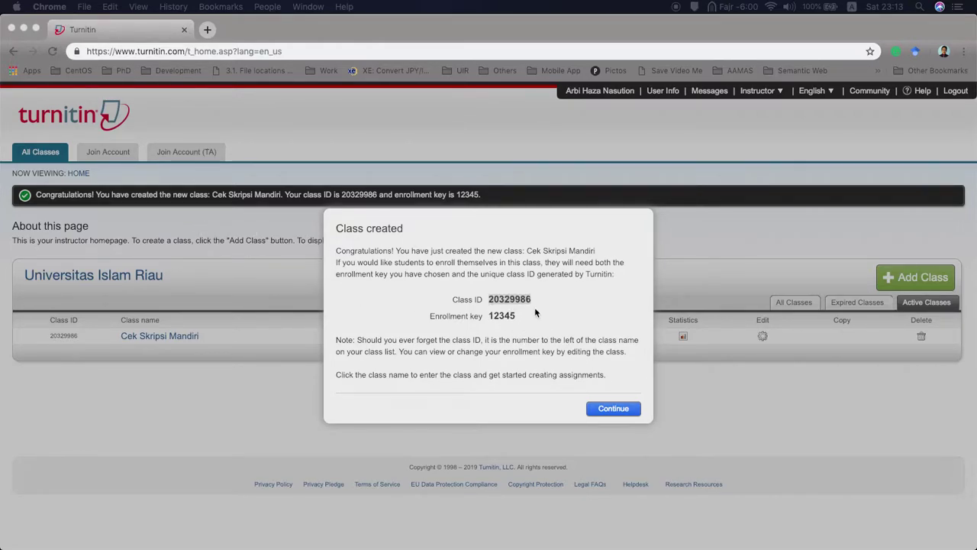
pyautogui.click(614, 410)
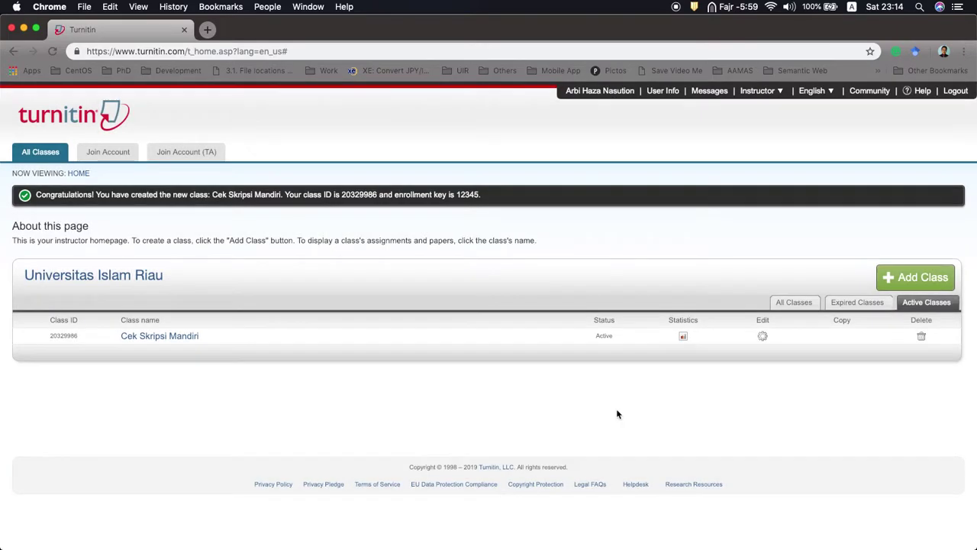
# Step: In Cek Skripsi Mandiri, start a new assignment titled 'Skripsi 2019/2020'
pyautogui.click(181, 336)
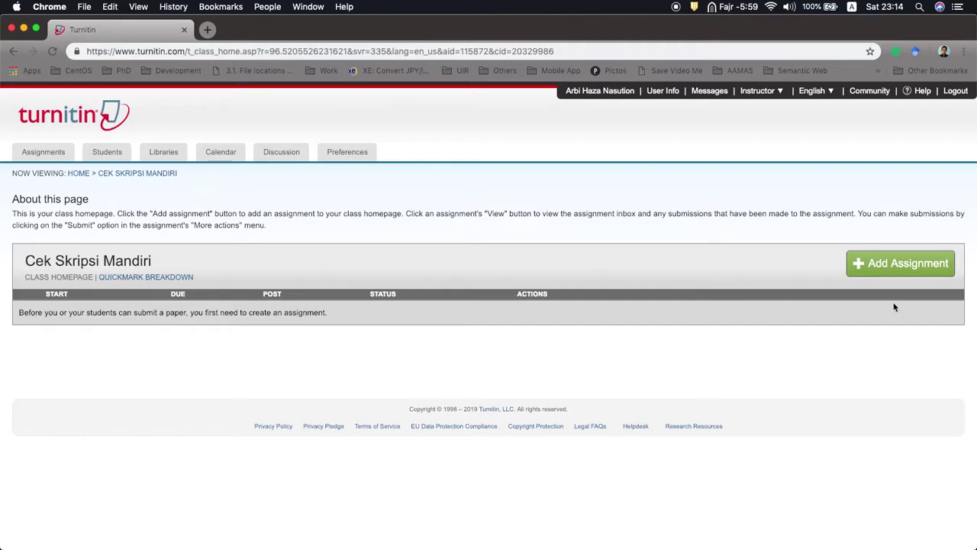
pyautogui.click(898, 264)
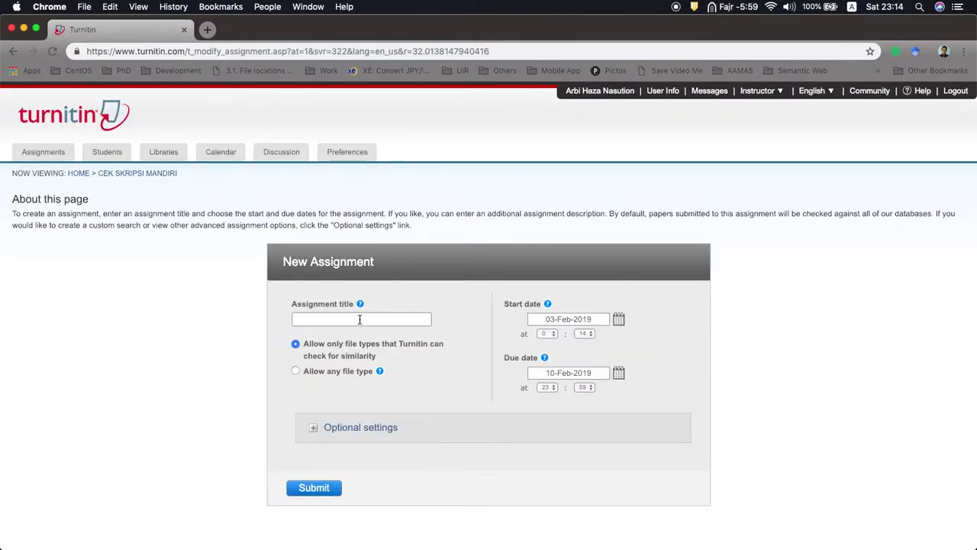
pyautogui.click(359, 319)
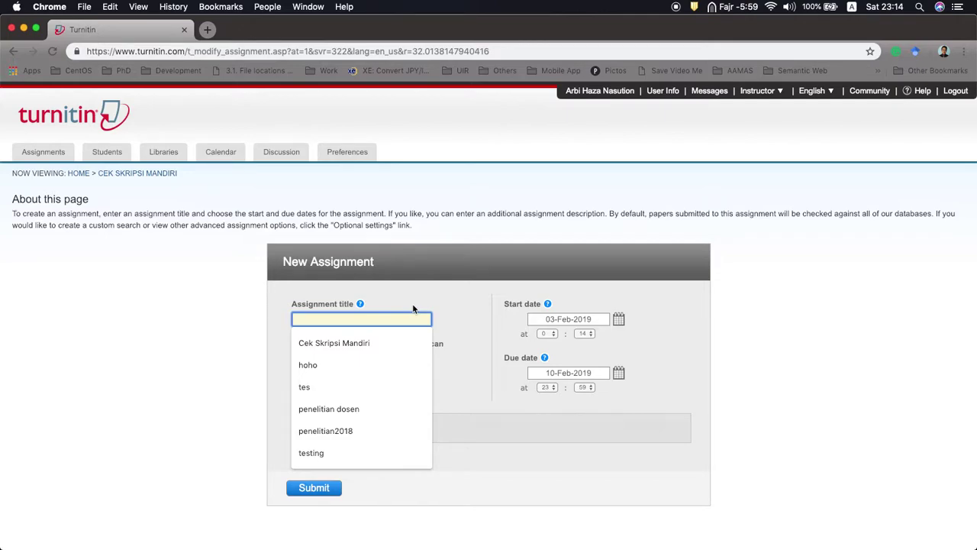
pyautogui.write('Skripsi')
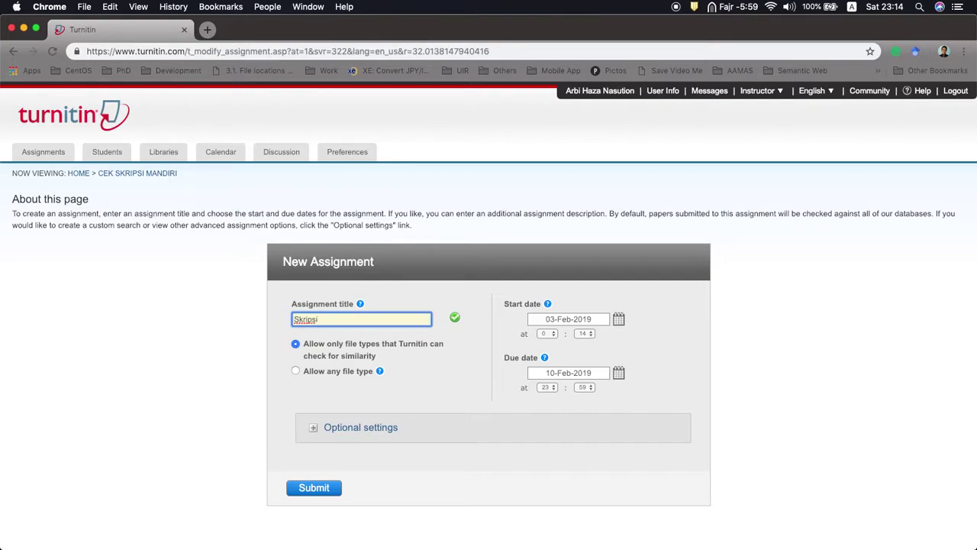
pyautogui.write('2019/2020')
# Step: Set the assignment's due date to 31-Dec-2019 from the calendar
pyautogui.click(569, 376)
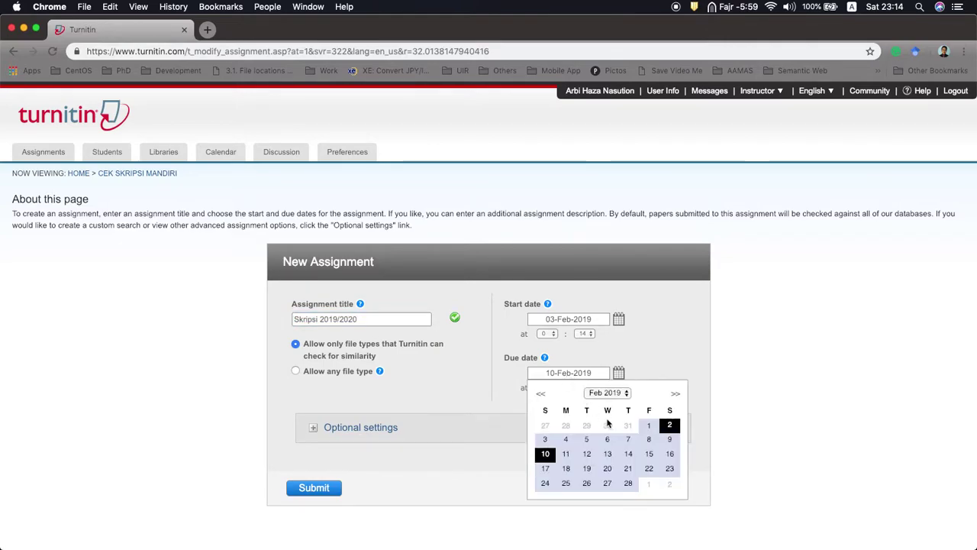
pyautogui.click(618, 383)
pyautogui.click(600, 376)
pyautogui.click(605, 394)
pyautogui.click(607, 497)
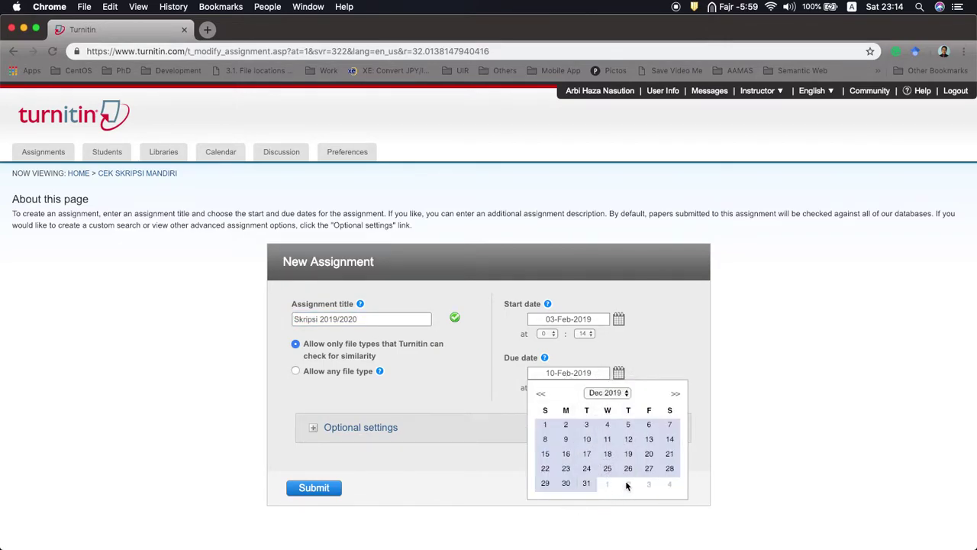
pyautogui.click(588, 486)
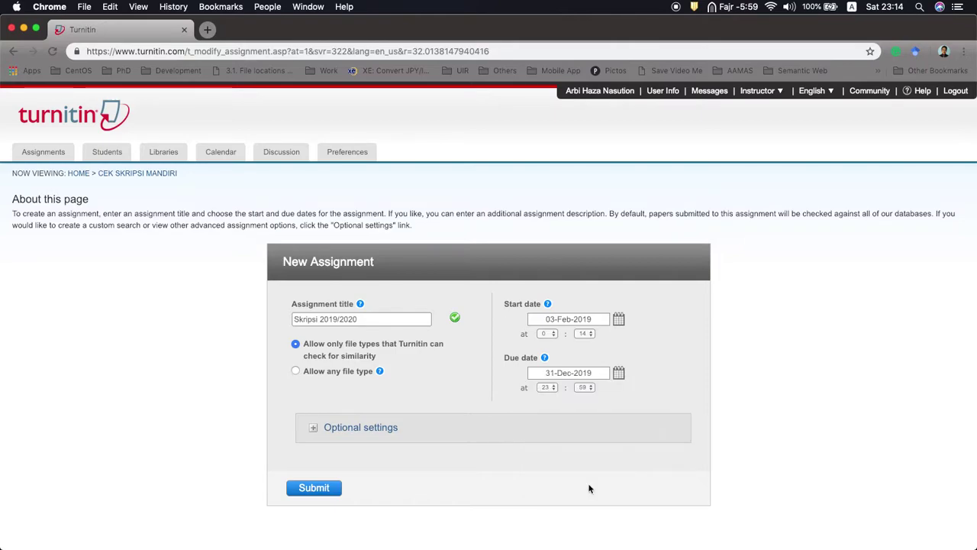
# Step: Expand optional settings and keep similarity reports generated immediately, with the first report final
pyautogui.click(328, 428)
pyautogui.scroll(-3, 293, 466)
pyautogui.scroll(-3, 292, 466)
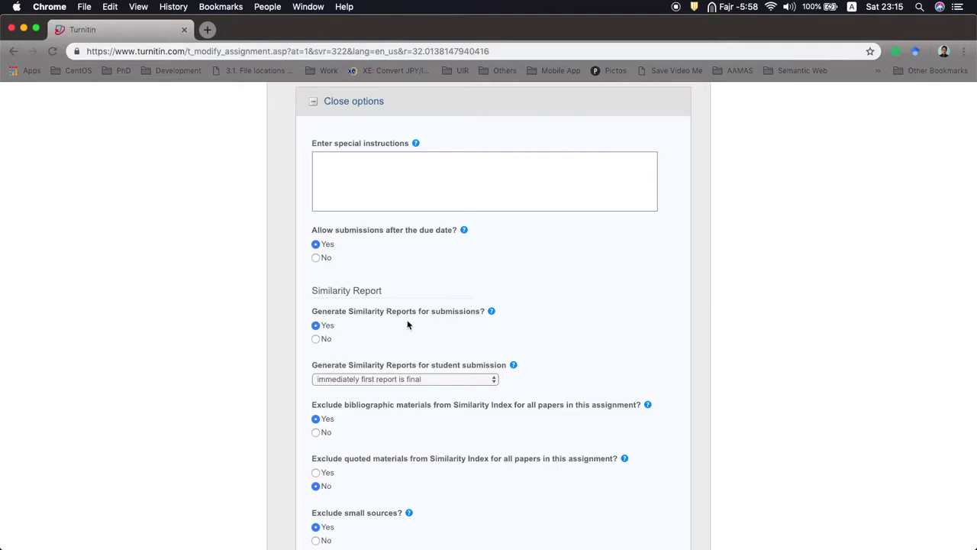
pyautogui.scroll(-2, 405, 332)
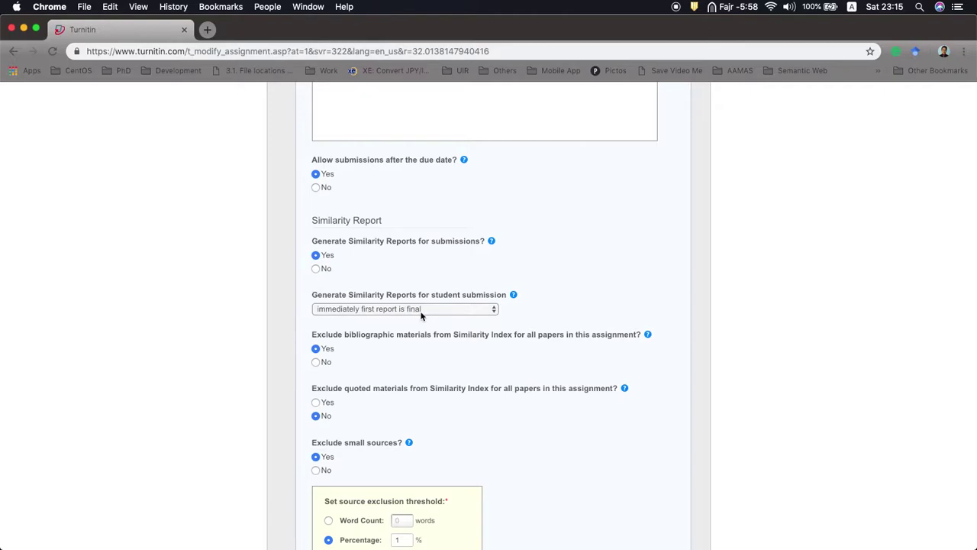
pyautogui.click(420, 310)
pyautogui.click(427, 319)
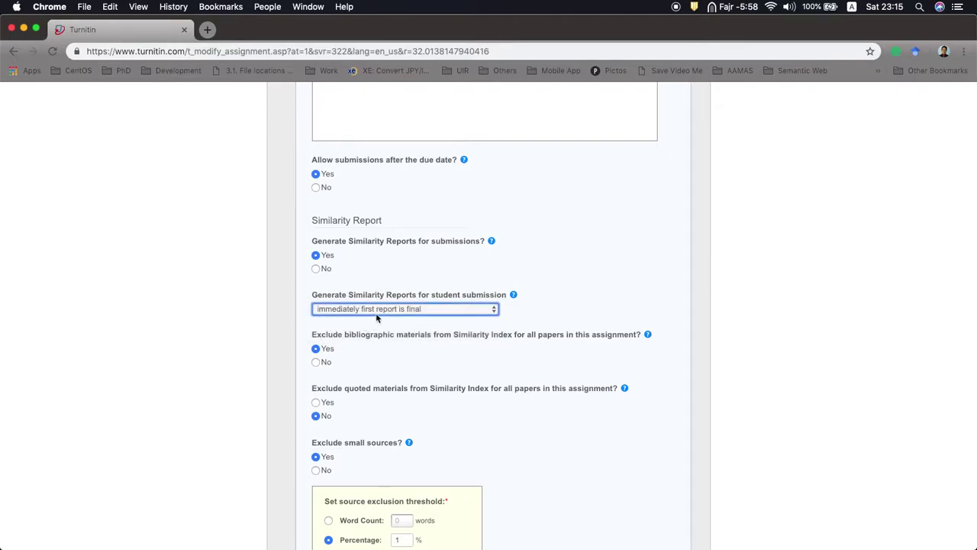
pyautogui.scroll(-2, 376, 353)
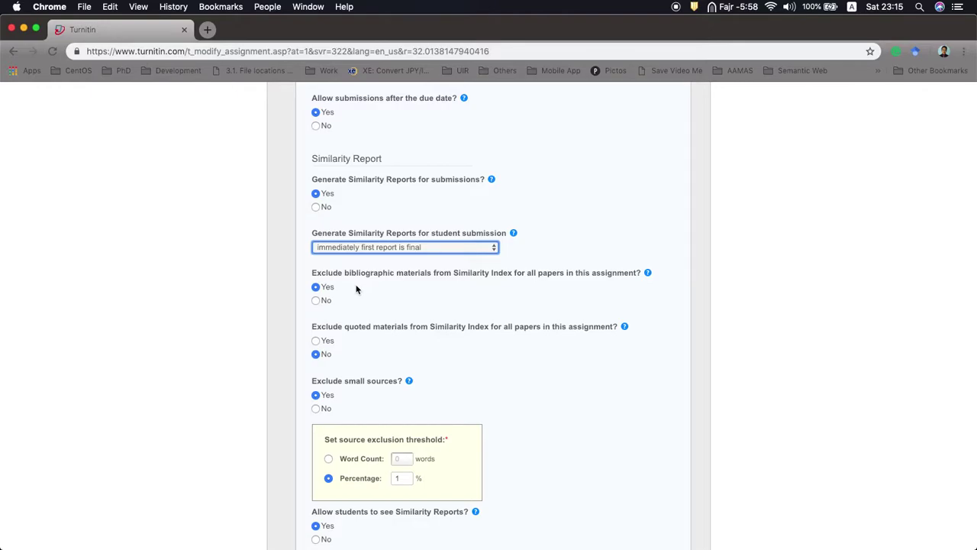
pyautogui.scroll(-2, 356, 288)
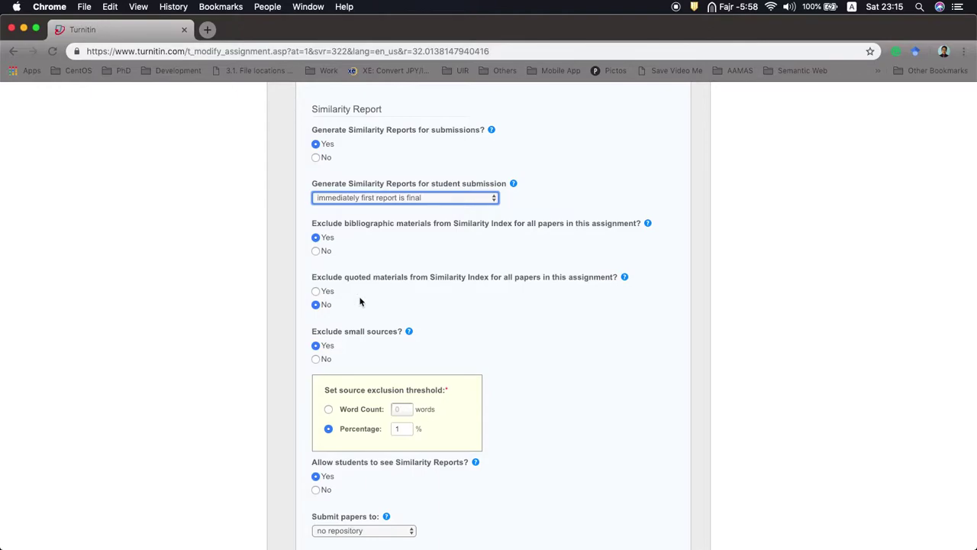
pyautogui.scroll(-2, 360, 302)
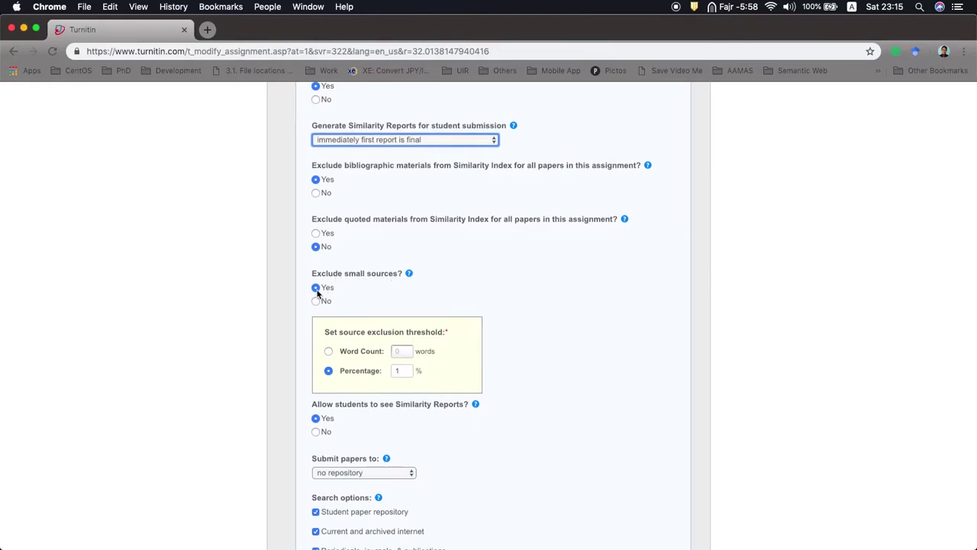
# Step: Keep the percentage small-source threshold and no repository, then create the assignment
pyautogui.click(329, 372)
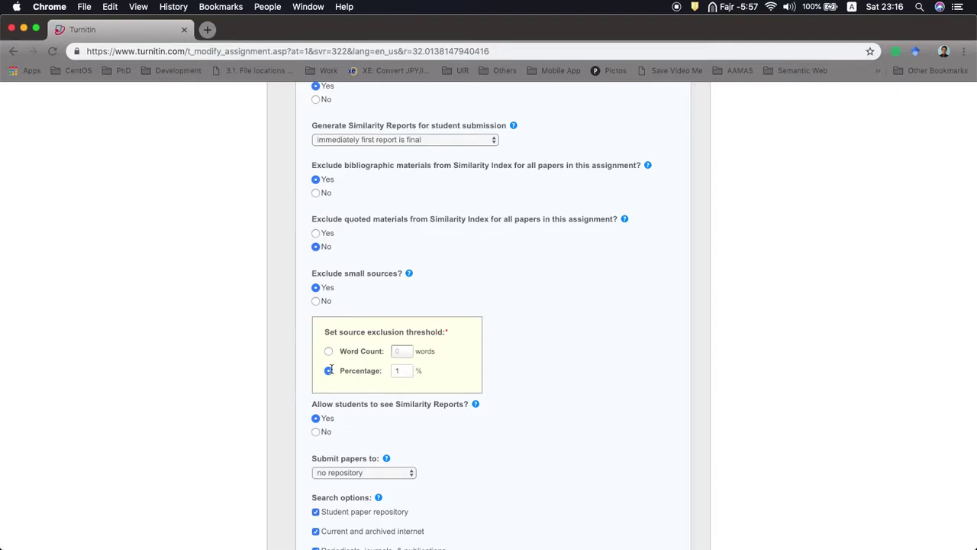
pyautogui.scroll(-3, 318, 397)
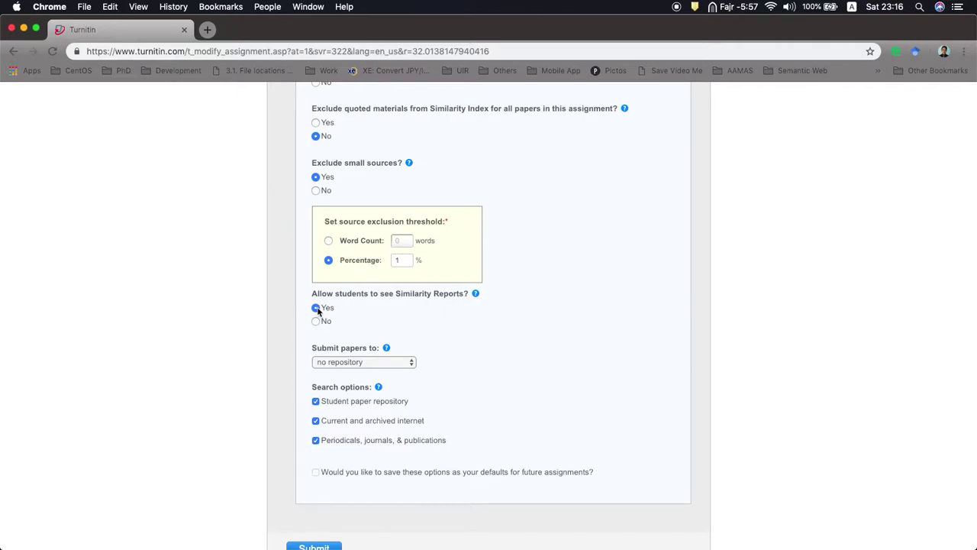
pyautogui.scroll(-1, 348, 364)
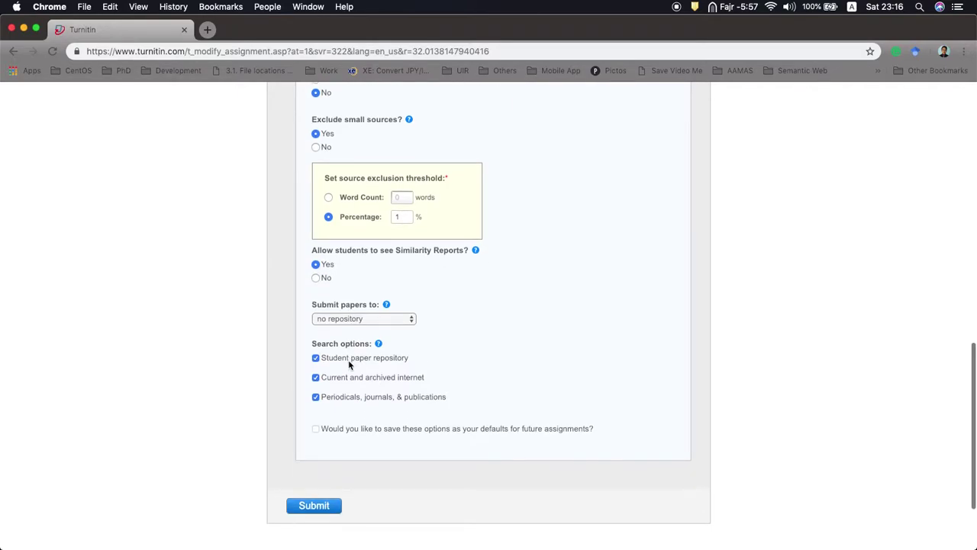
pyautogui.click(362, 316)
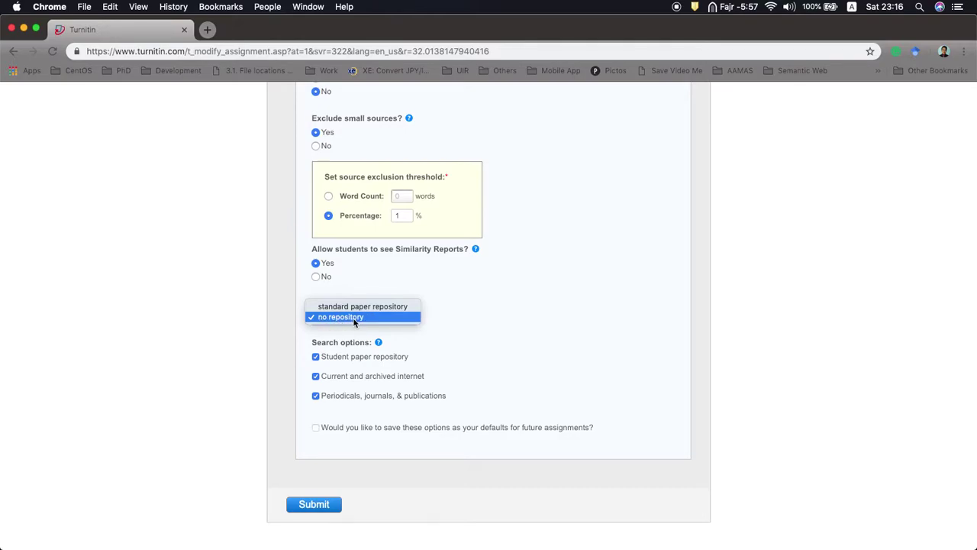
pyautogui.click(283, 338)
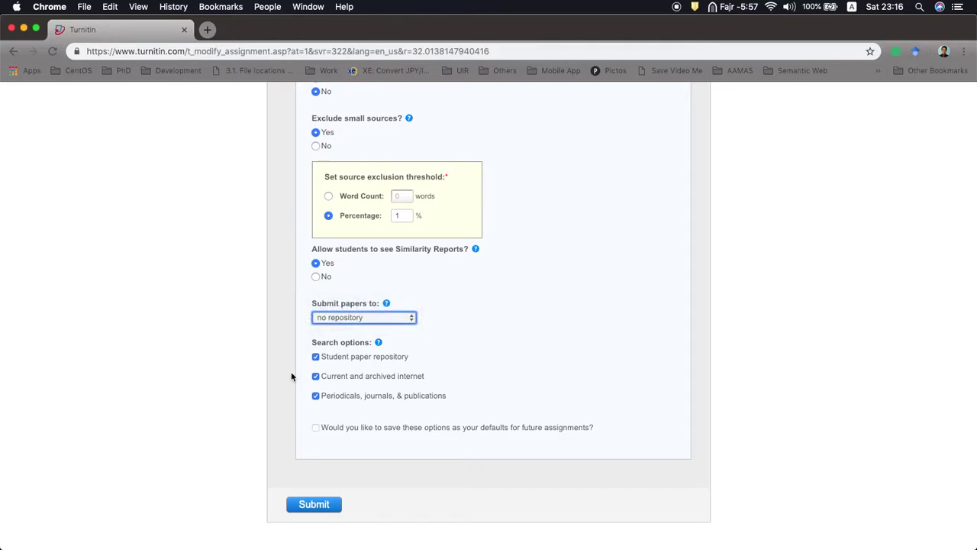
pyautogui.scroll(-2, 290, 375)
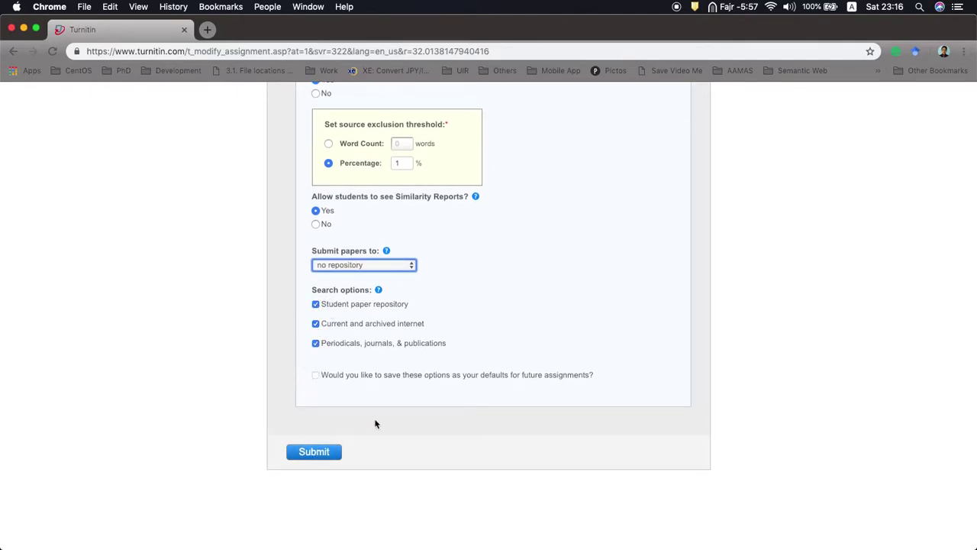
pyautogui.scroll(-2, 375, 424)
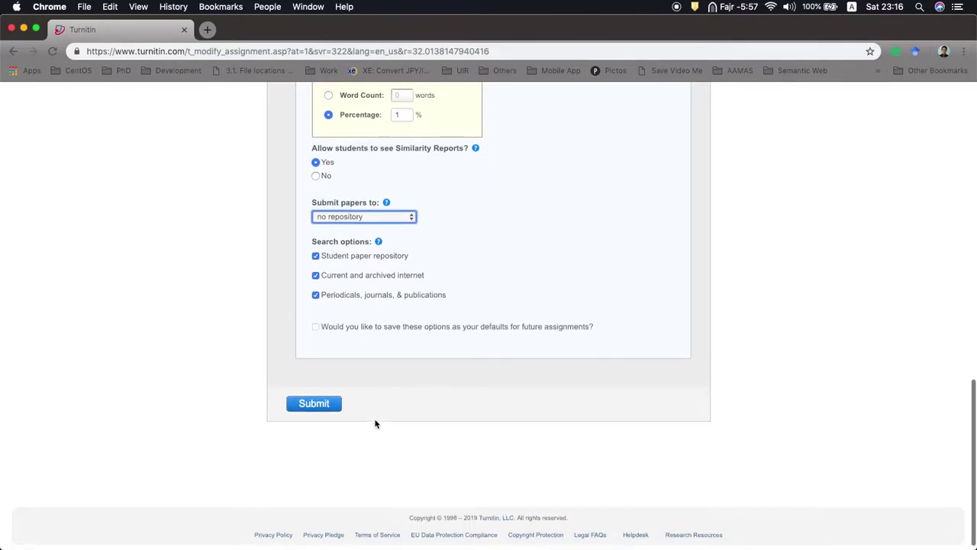
pyautogui.click(317, 328)
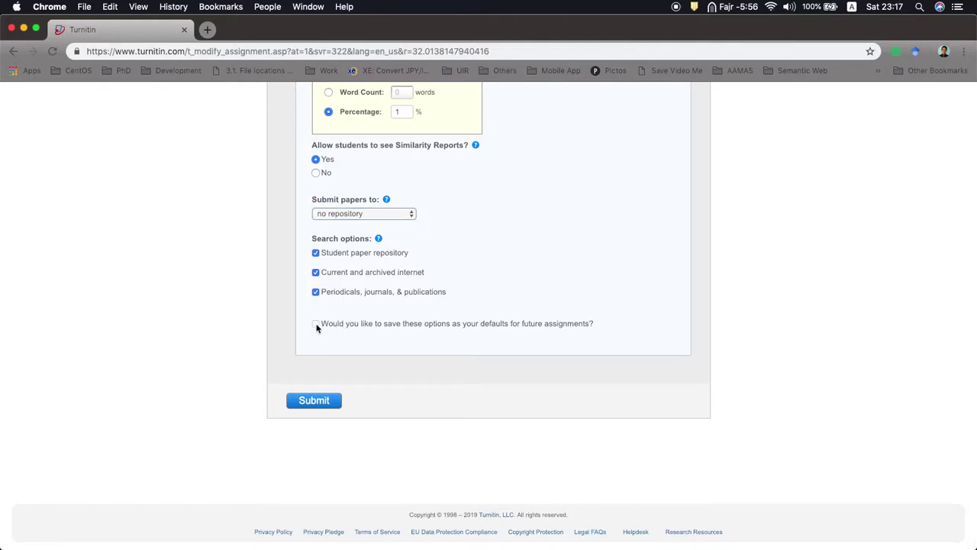
pyautogui.click(315, 401)
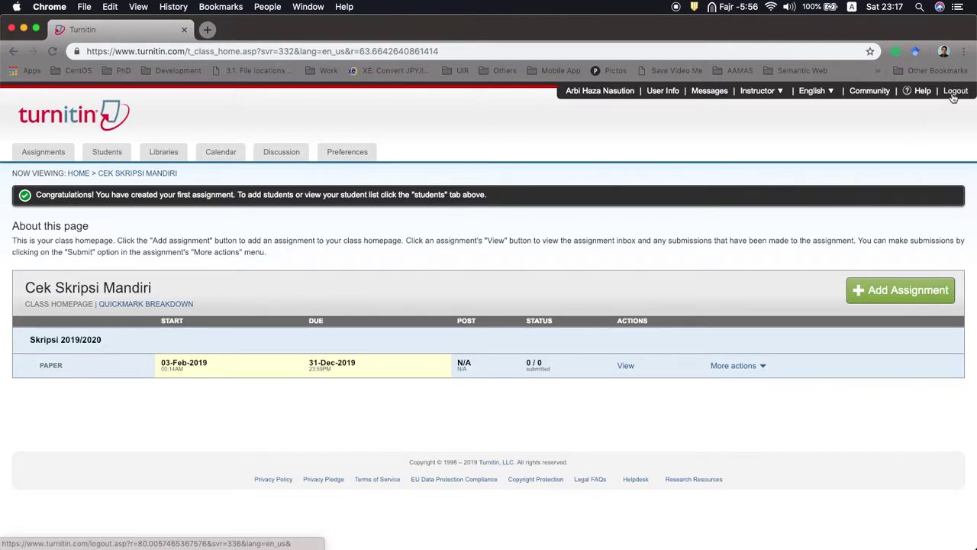
# Step: Log out of the instructor account and return to the Turnitin login page
pyautogui.click(954, 91)
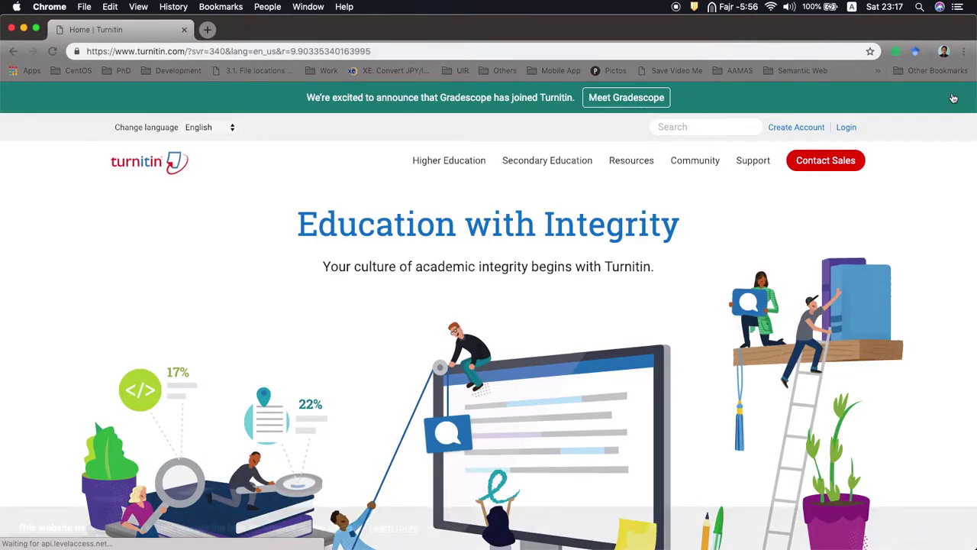
pyautogui.click(846, 128)
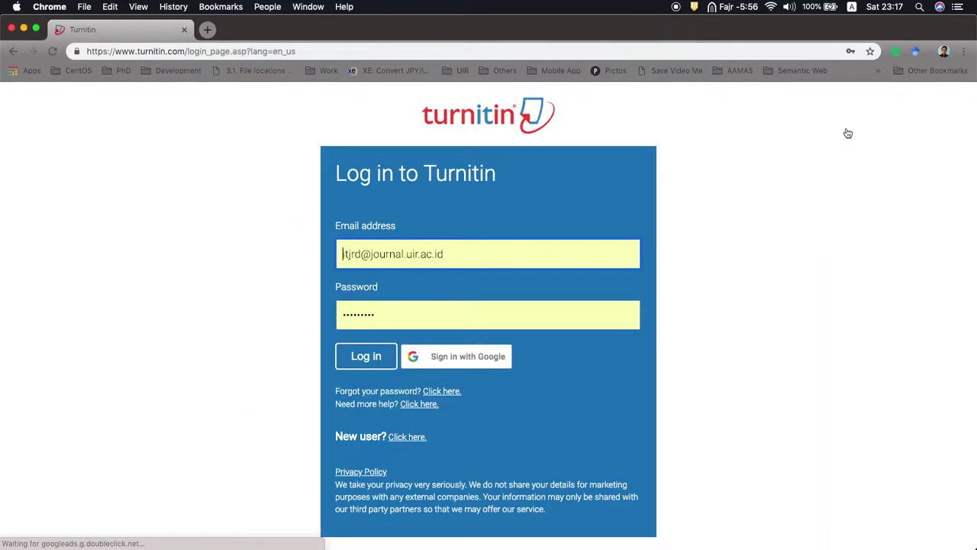
pyautogui.click(454, 265)
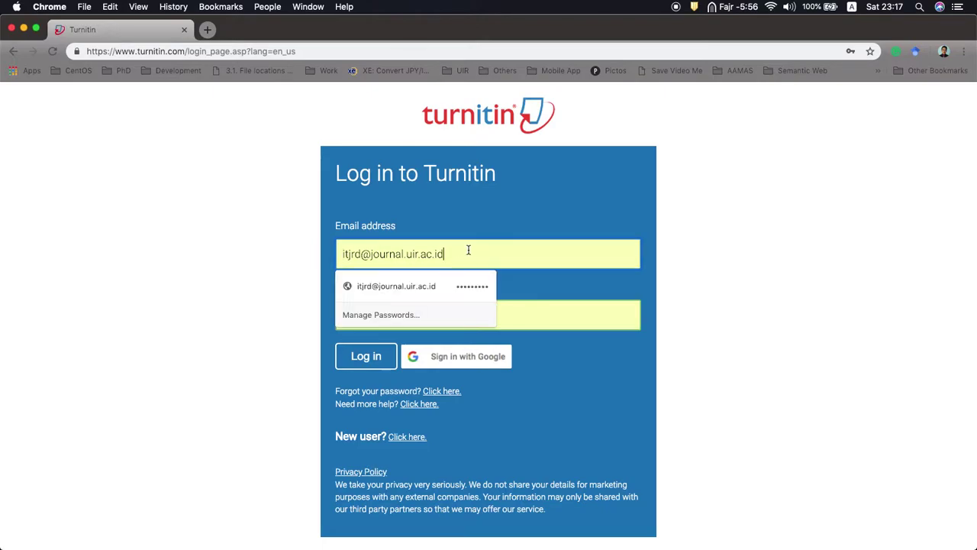
pyautogui.click(287, 251)
pyautogui.scroll(-2, 287, 251)
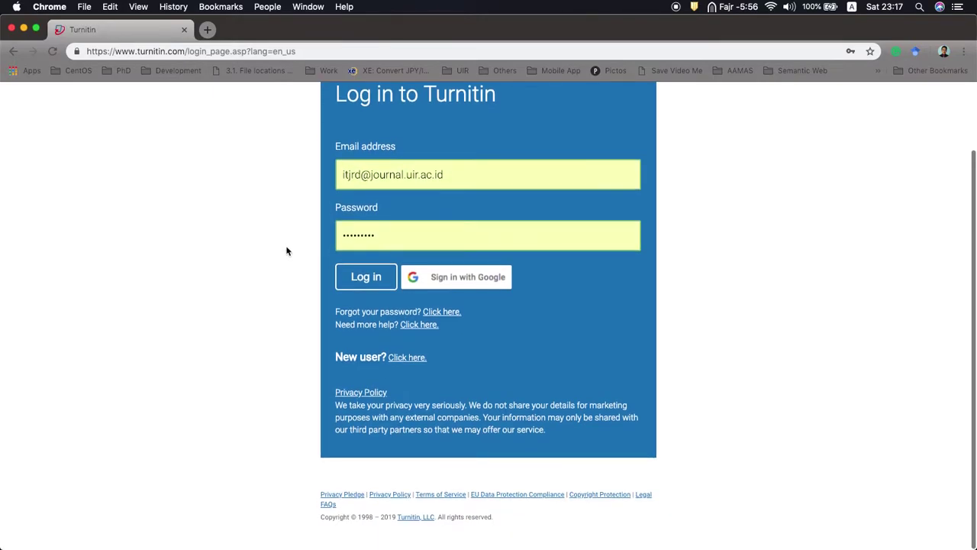
# Step: Begin a new student profile, pasting the class ID and choosing the saved enrollment key
pyautogui.click(407, 359)
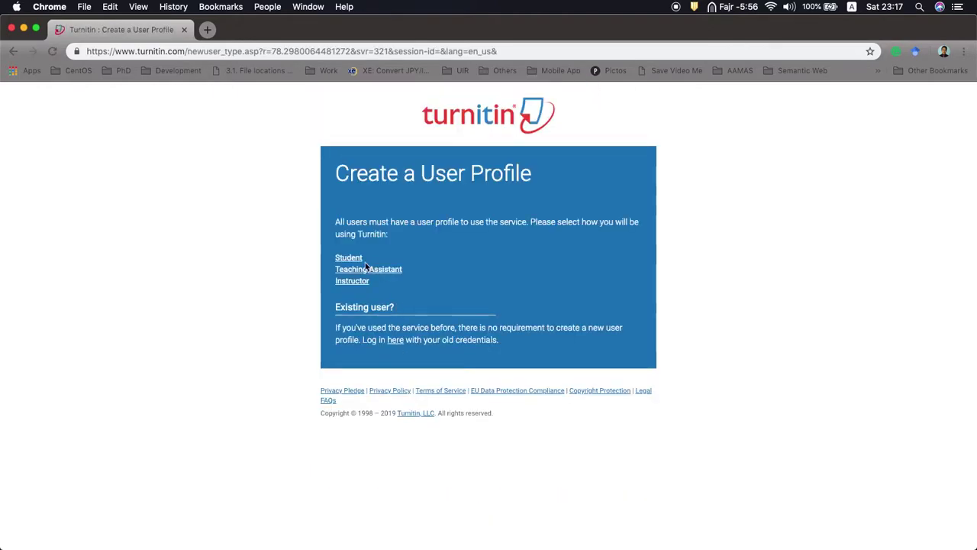
pyautogui.click(348, 258)
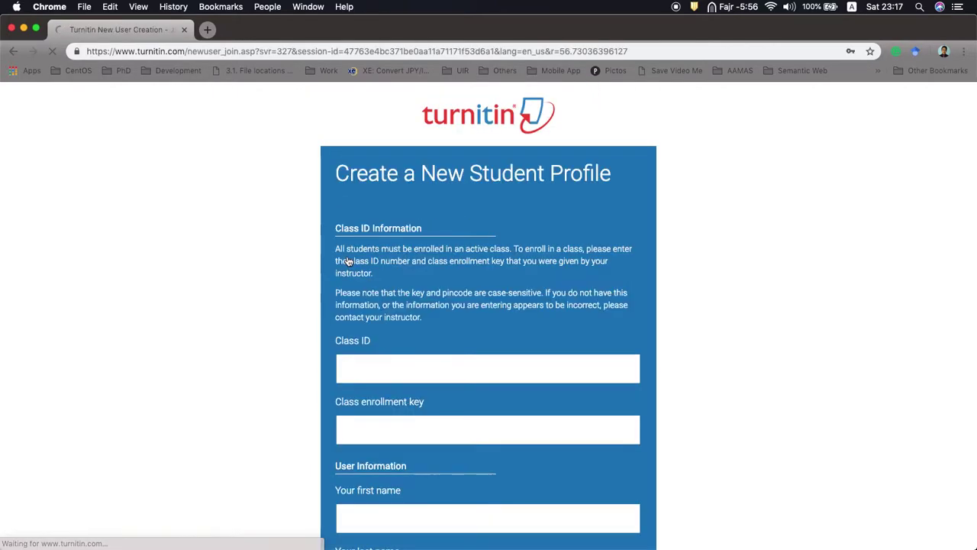
pyautogui.click(391, 357)
pyautogui.scroll(-4, 393, 359)
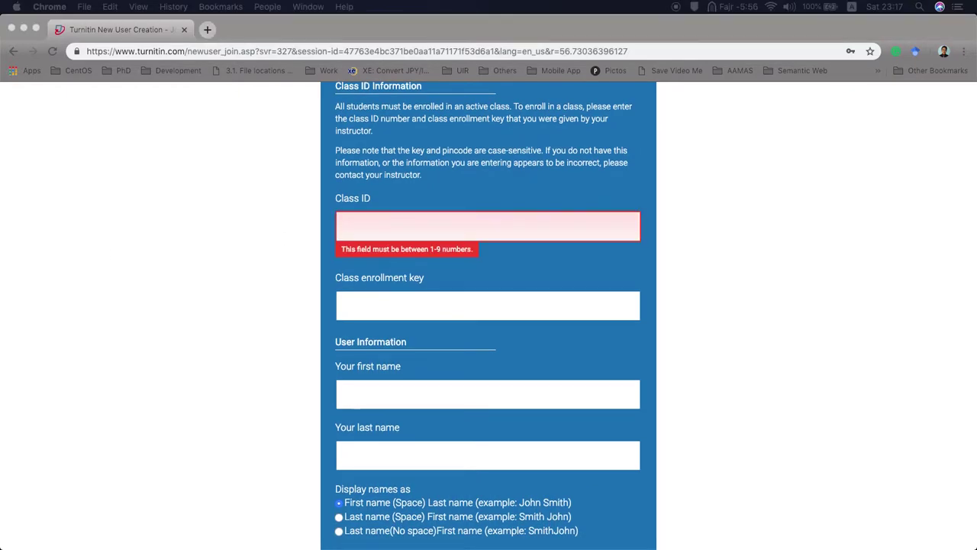
pyautogui.click(401, 223)
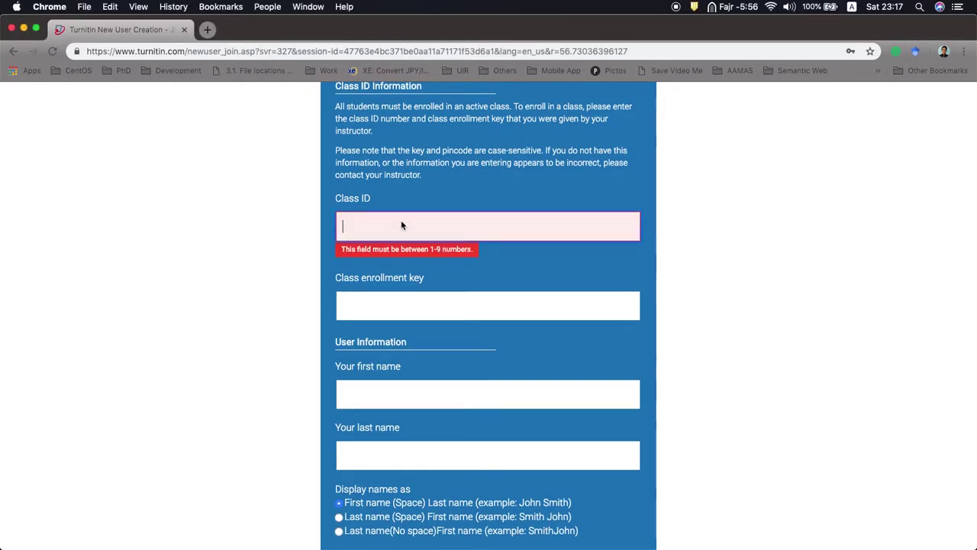
pyautogui.click(382, 280)
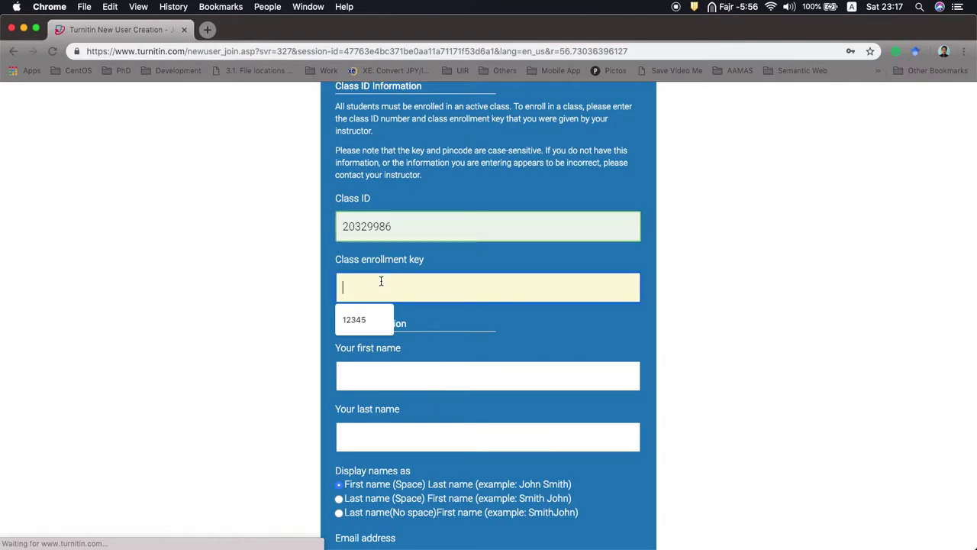
pyautogui.click(359, 317)
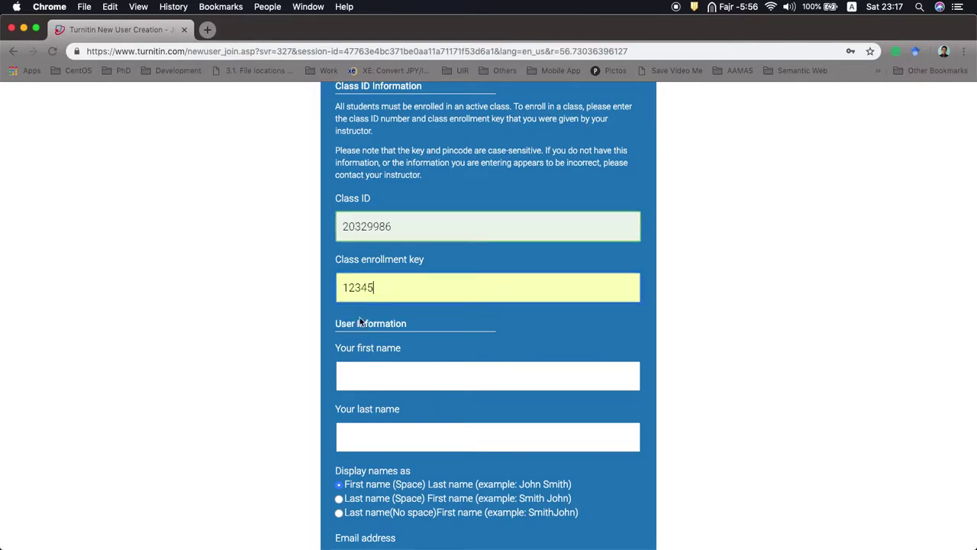
pyautogui.click(376, 372)
# Step: Submit the profile form, then cancel the signup to return to the homepage
pyautogui.scroll(-5, 376, 372)
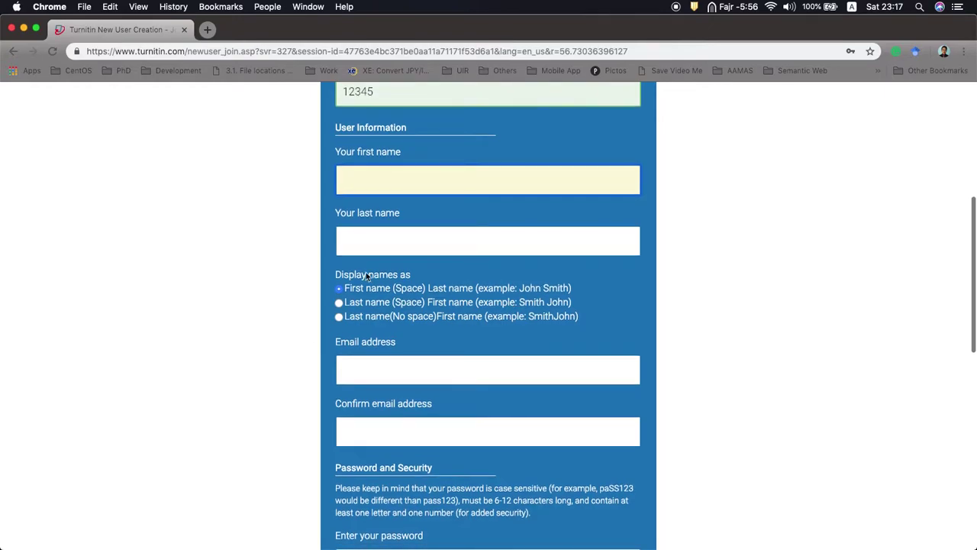
pyautogui.scroll(-3, 312, 397)
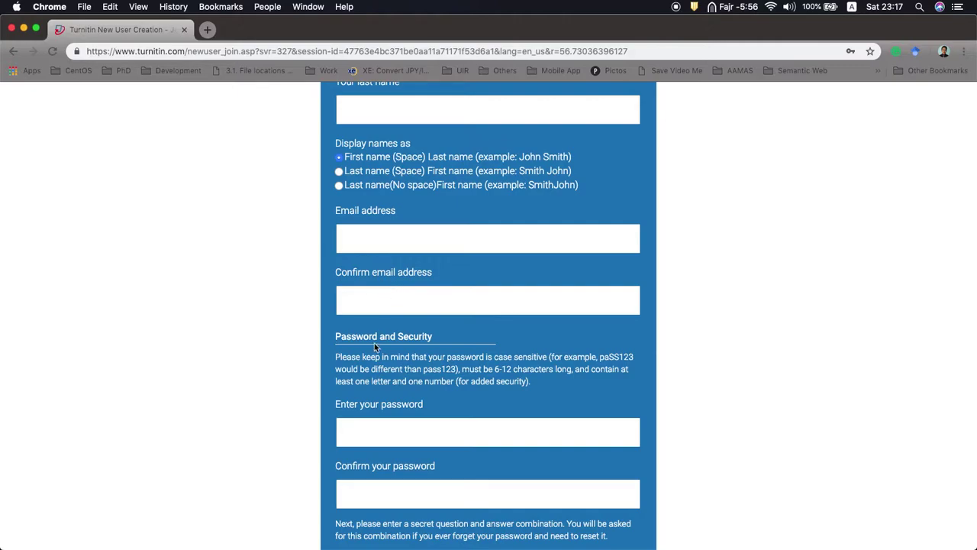
pyautogui.scroll(-3, 375, 342)
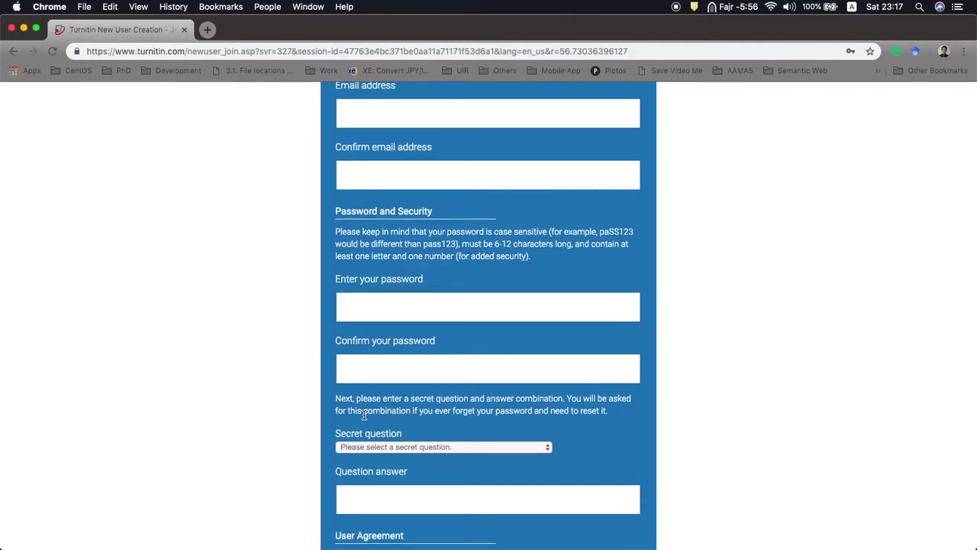
pyautogui.scroll(-3, 364, 415)
pyautogui.scroll(-4, 359, 405)
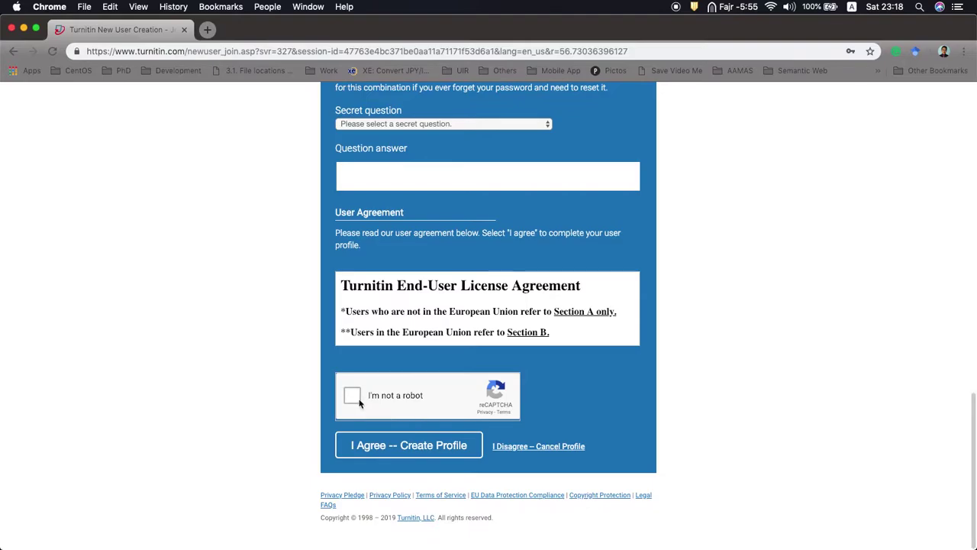
pyautogui.click(402, 450)
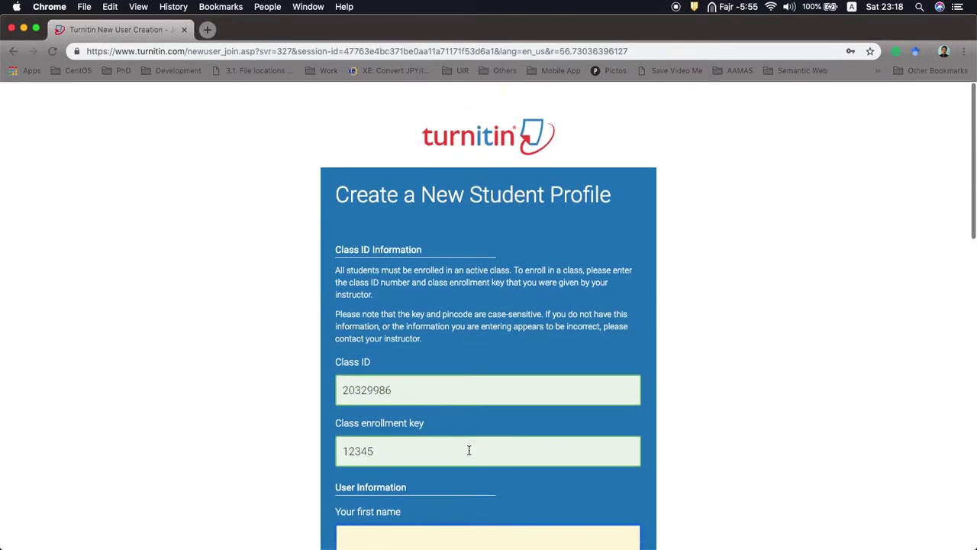
pyautogui.scroll(-15, 469, 451)
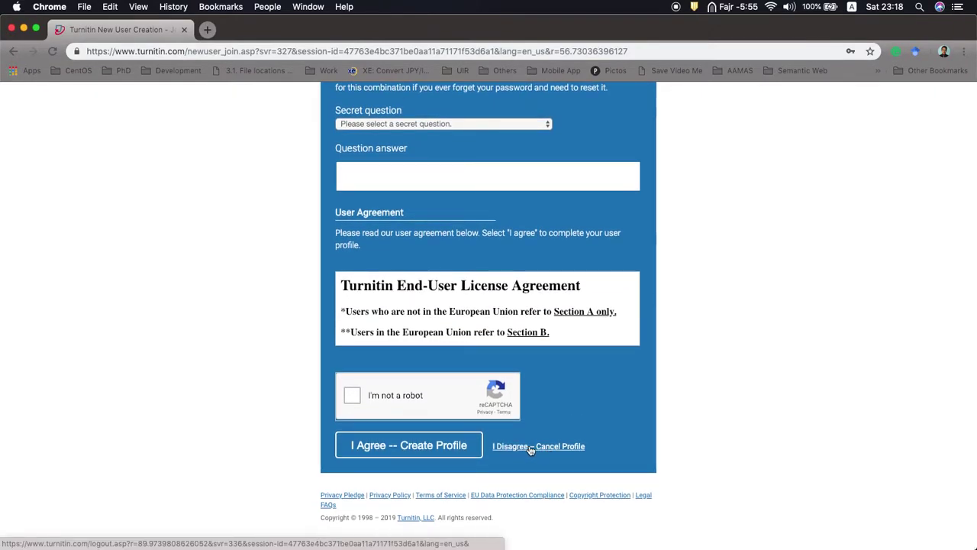
pyautogui.click(531, 447)
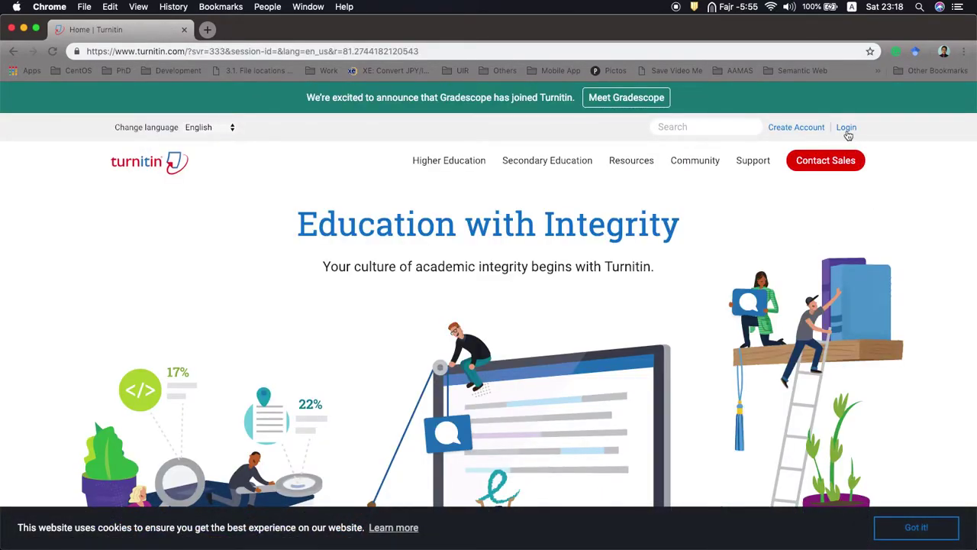
# Step: Log in with the student's saved email and re-entered password
pyautogui.click(845, 128)
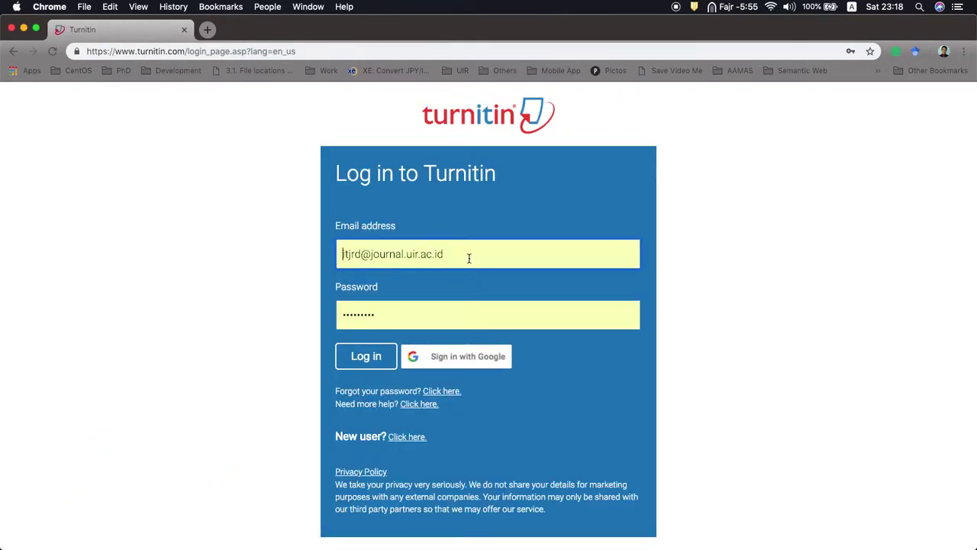
pyautogui.moveTo(468, 257); pyautogui.dragTo(291, 262)
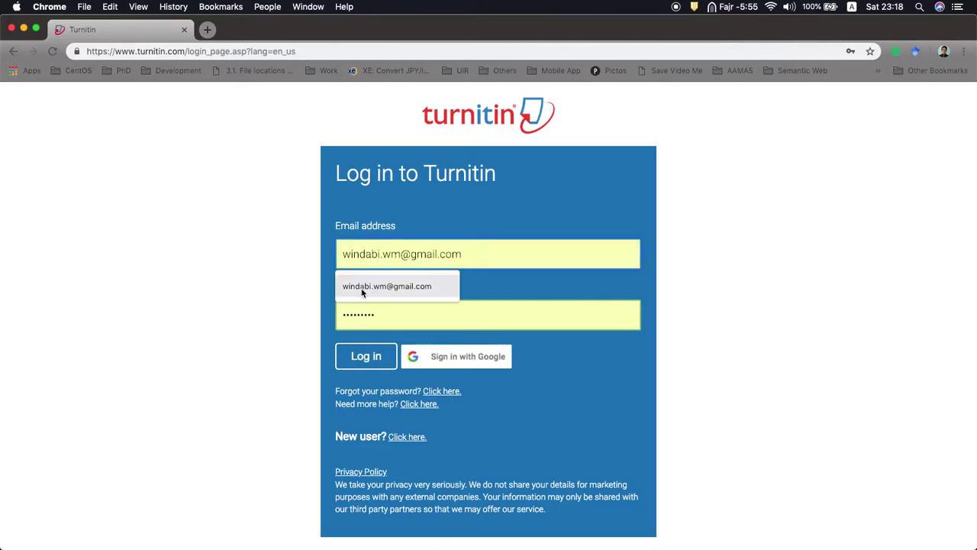
pyautogui.click(426, 287)
pyautogui.moveTo(387, 304); pyautogui.dragTo(297, 317)
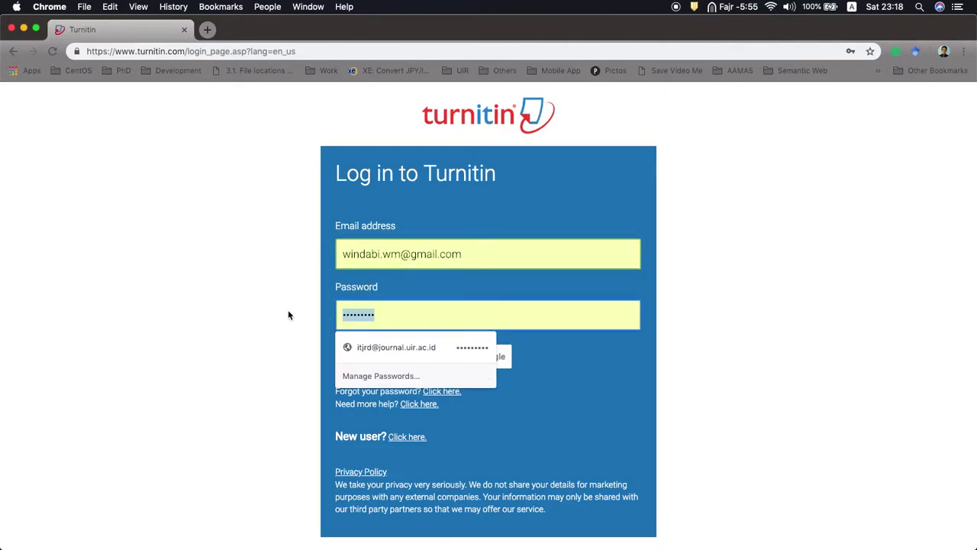
pyautogui.write('**********')
pyautogui.click(354, 355)
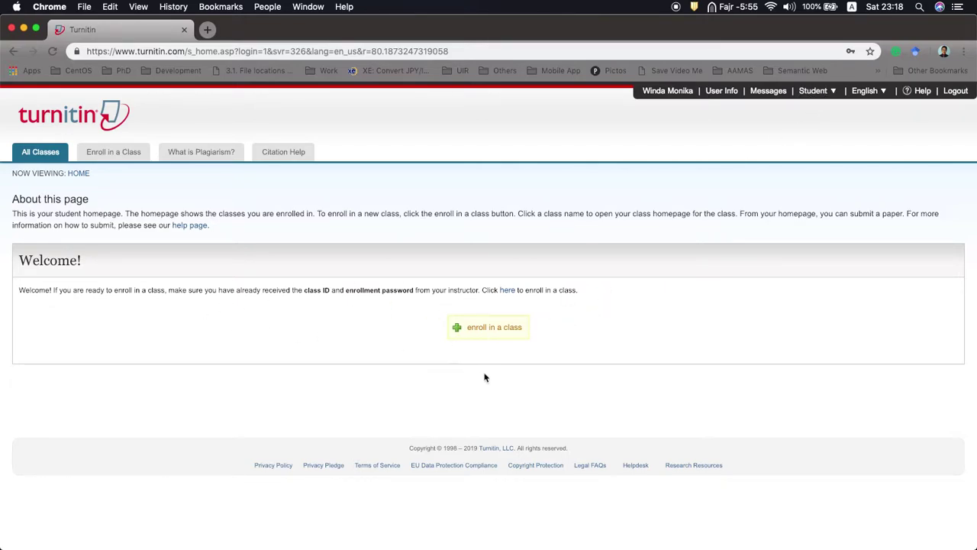
pyautogui.click(489, 334)
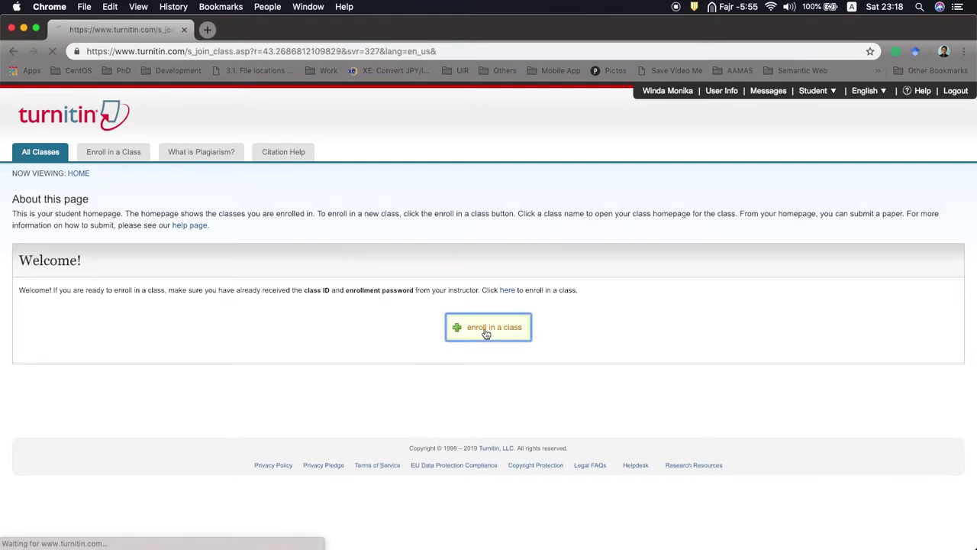
pyautogui.click(179, 304)
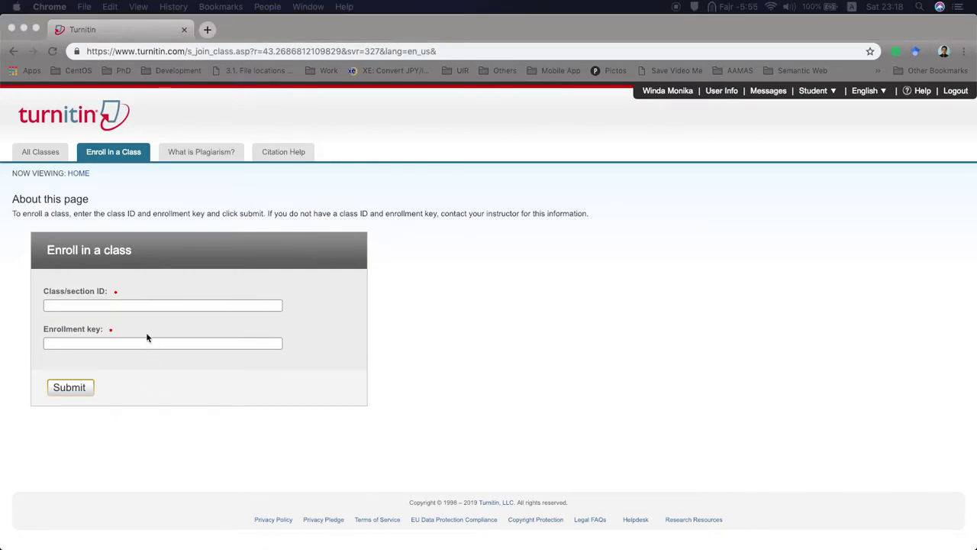
pyautogui.click(128, 309)
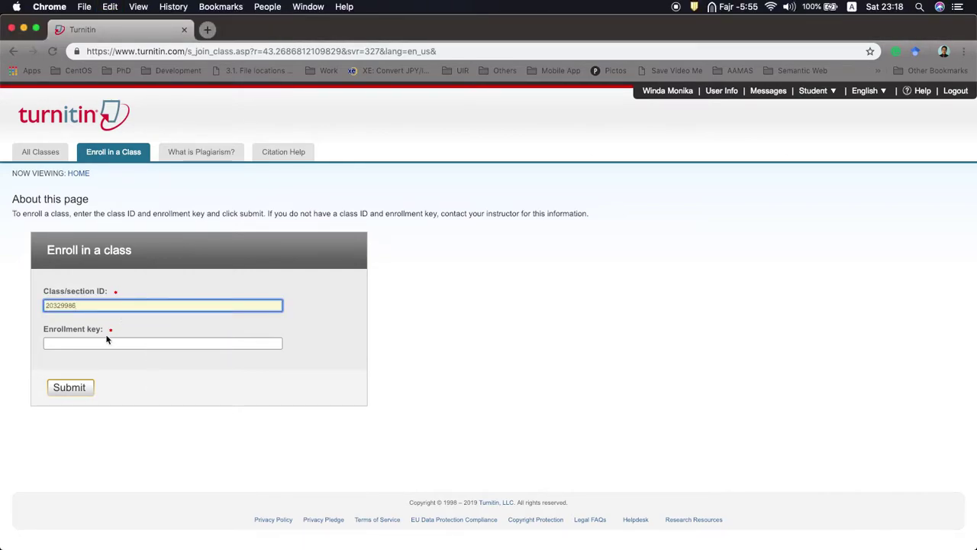
pyautogui.click(101, 344)
pyautogui.click(83, 366)
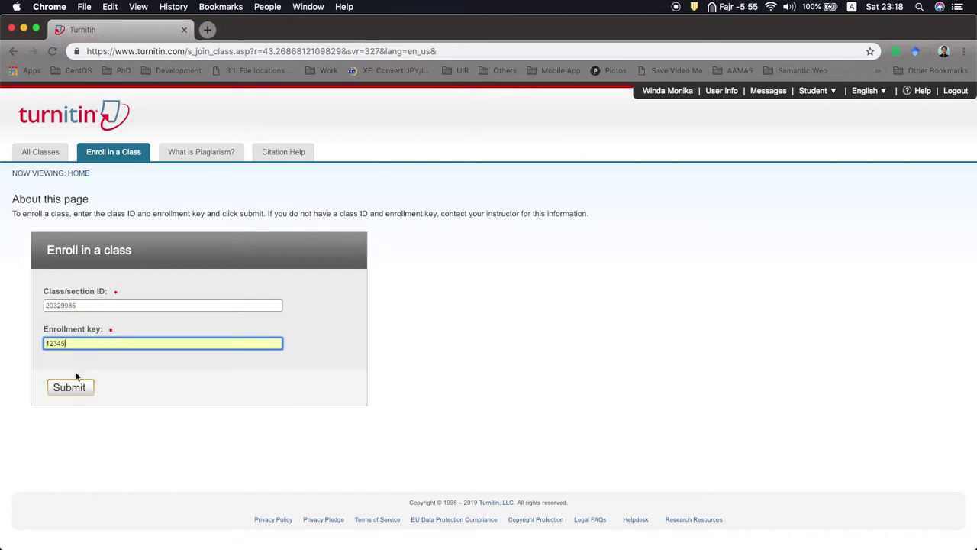
pyautogui.click(71, 388)
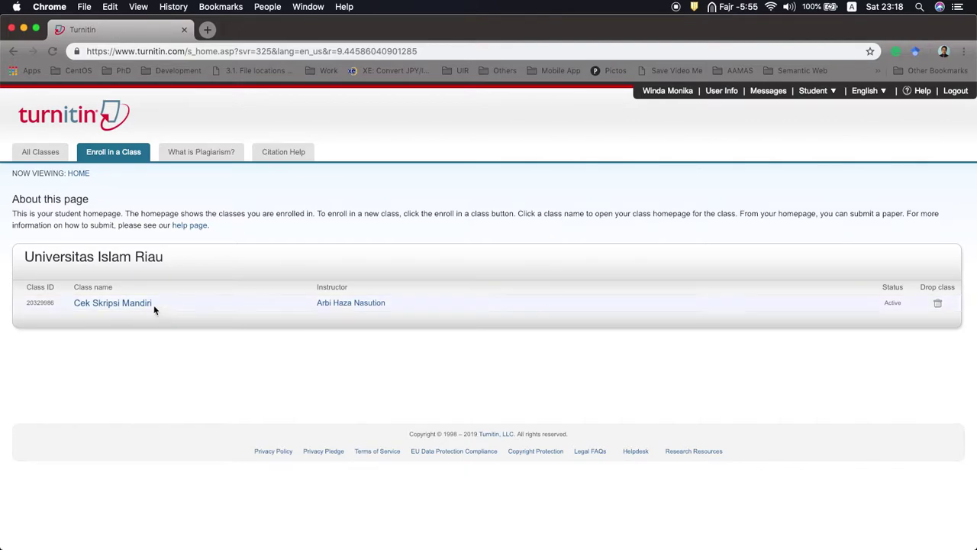
# Step: Open Cek Skripsi Mandiri and start a submission for Skripsi 2019/2020
pyautogui.click(106, 304)
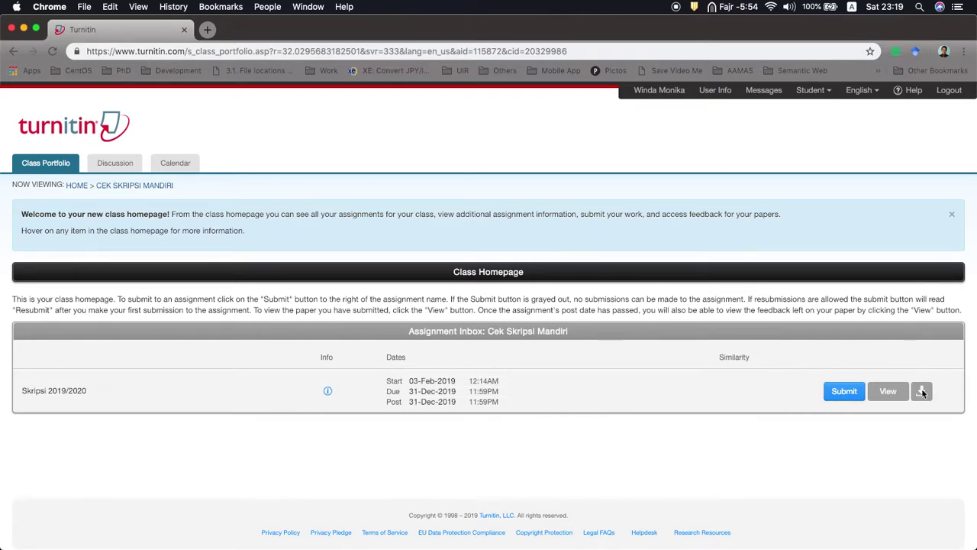
pyautogui.click(844, 394)
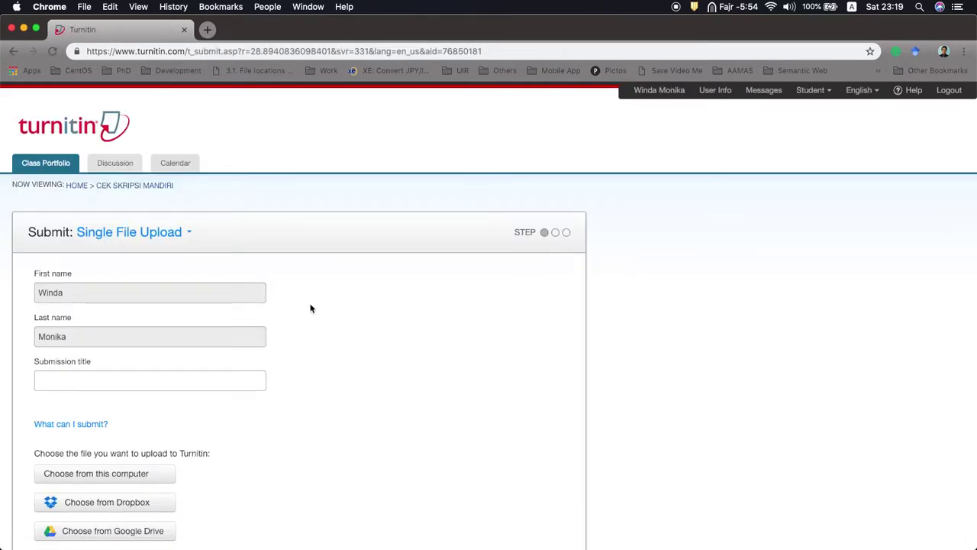
# Step: Attach the PDF on semi-supervised clustering of Indonesian languages from this computer
pyautogui.scroll(-2, 79, 337)
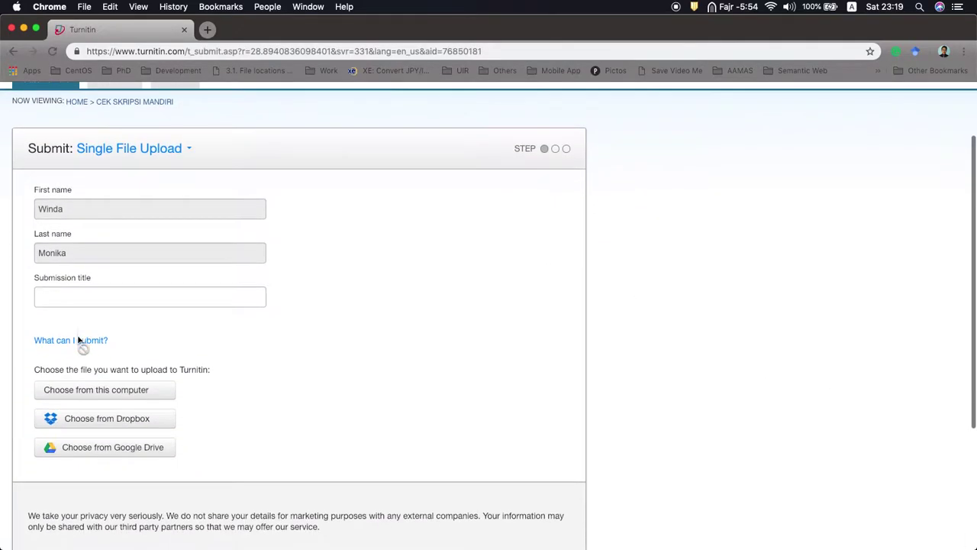
pyautogui.click(75, 302)
pyautogui.click(309, 313)
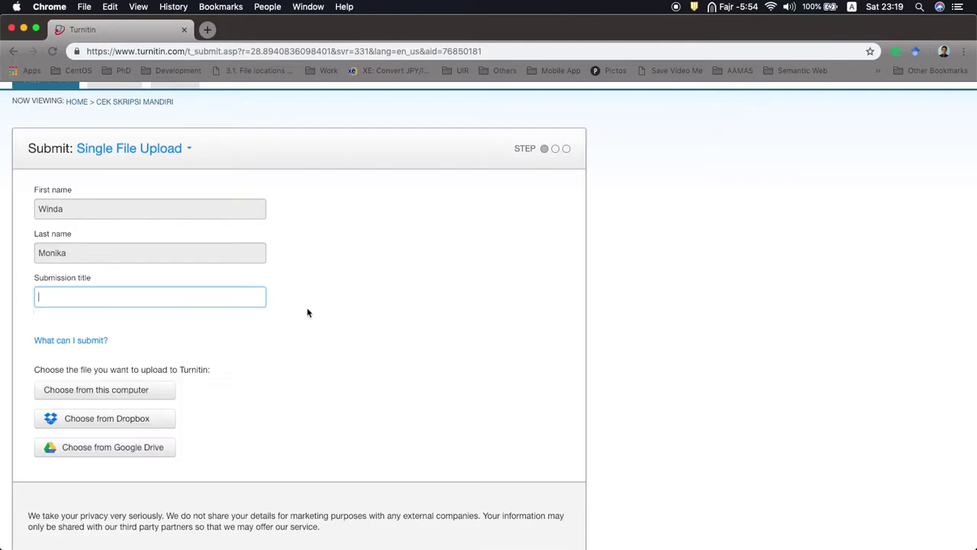
pyautogui.click(199, 294)
pyautogui.press('Escape')
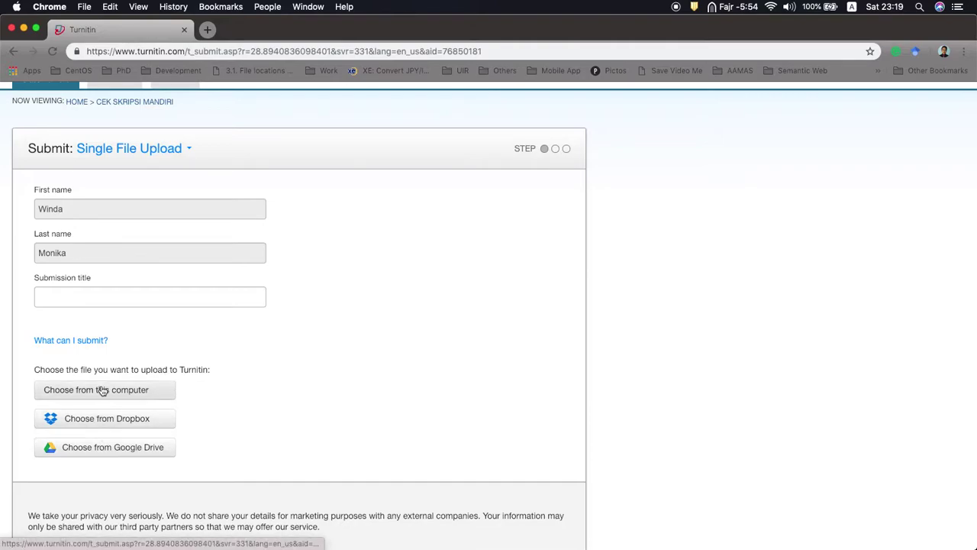
pyautogui.click(96, 390)
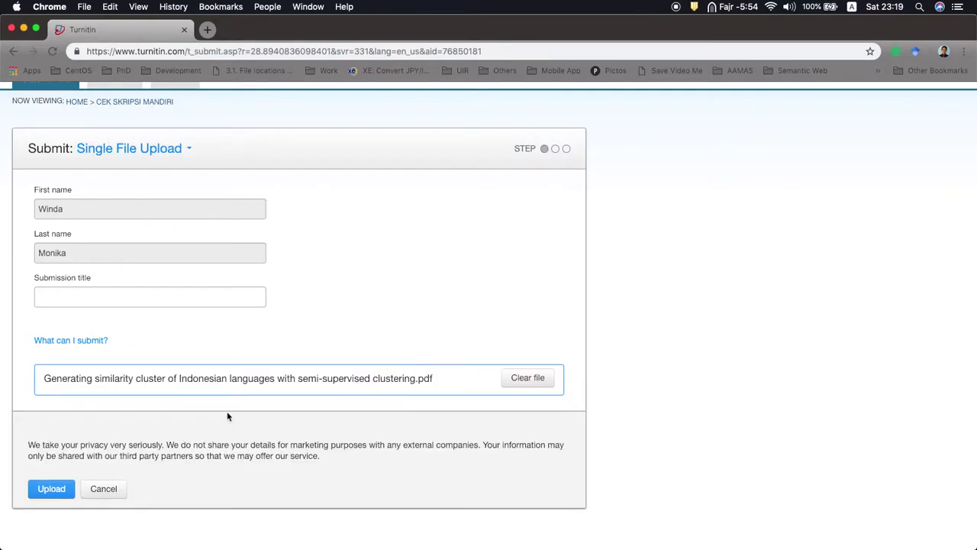
# Step: Use the PDF's file name as the submission title and start the upload
pyautogui.moveTo(44, 377); pyautogui.dragTo(412, 377)
pyautogui.press('super+c')
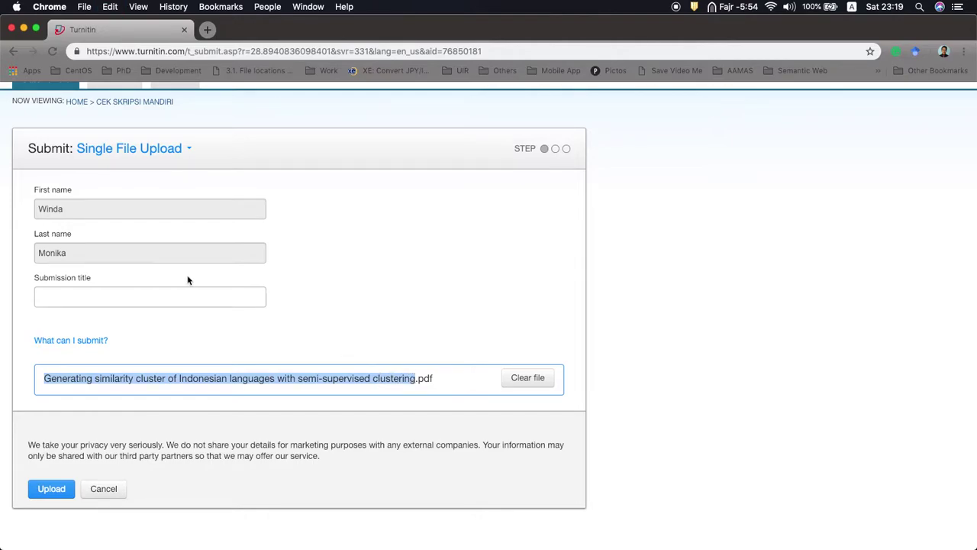
pyautogui.click(114, 297)
pyautogui.press('super+v')
pyautogui.click(358, 295)
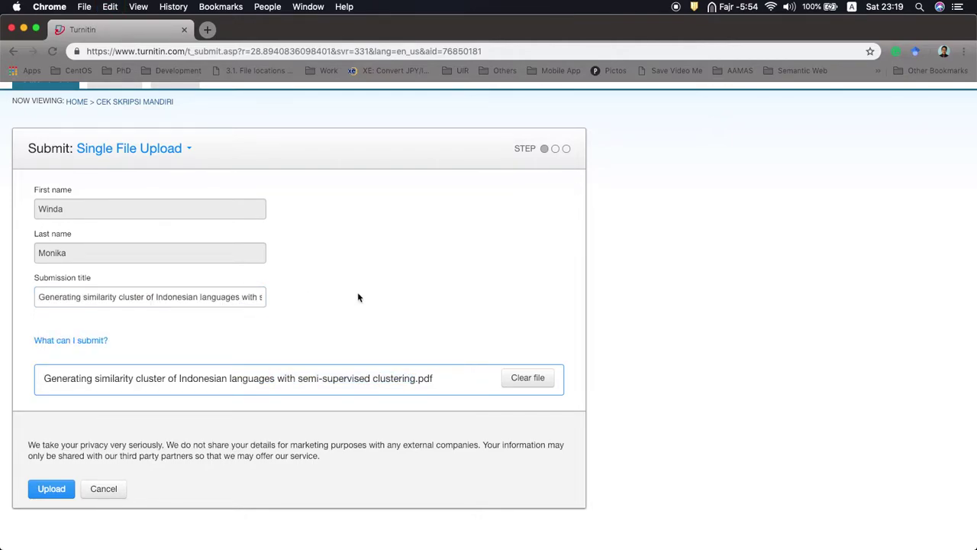
pyautogui.click(61, 492)
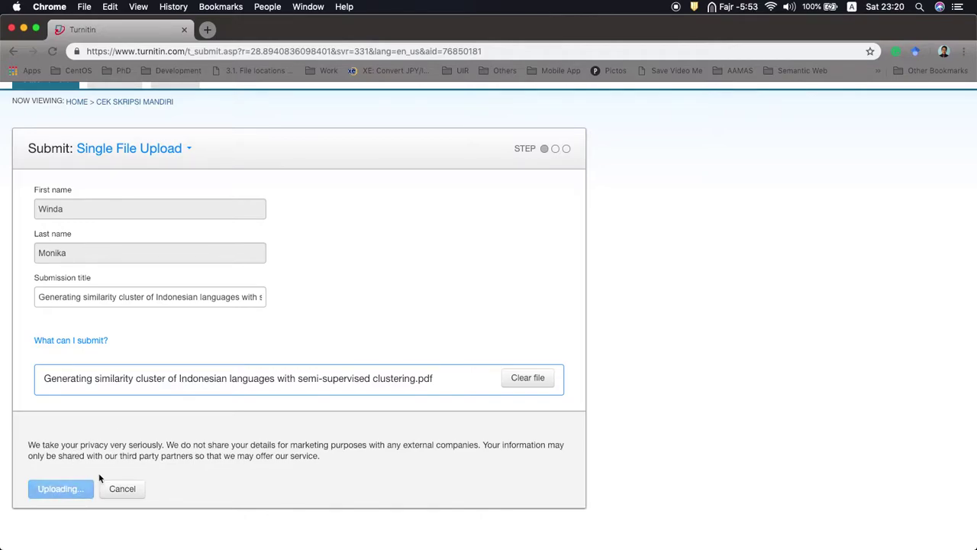